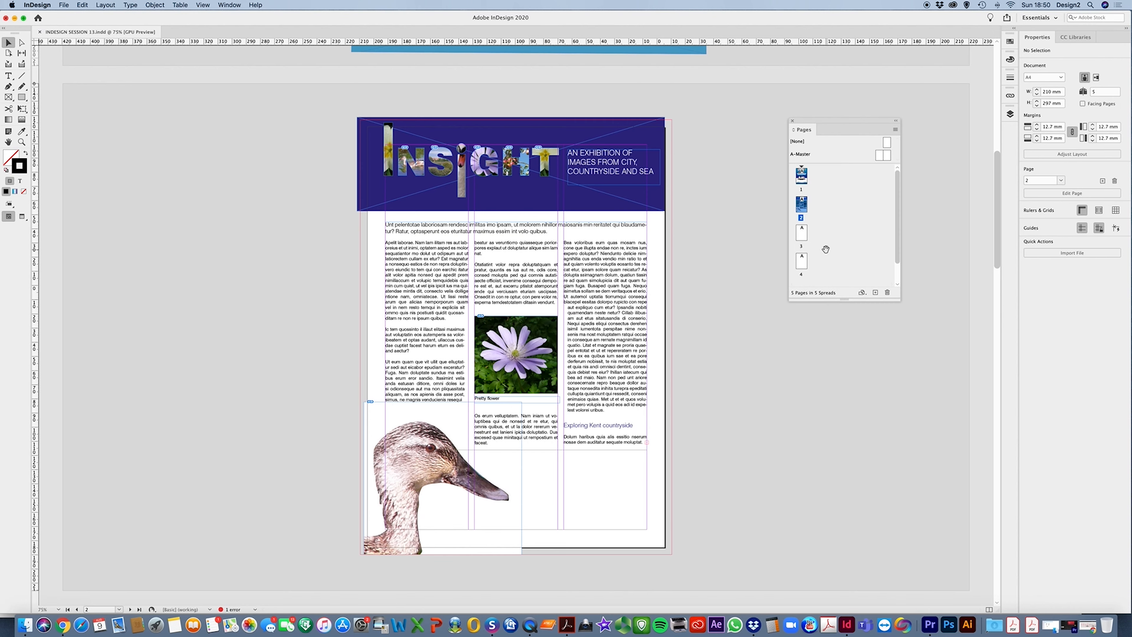
Turn on Facing Pages in the document setup
click(64, 5)
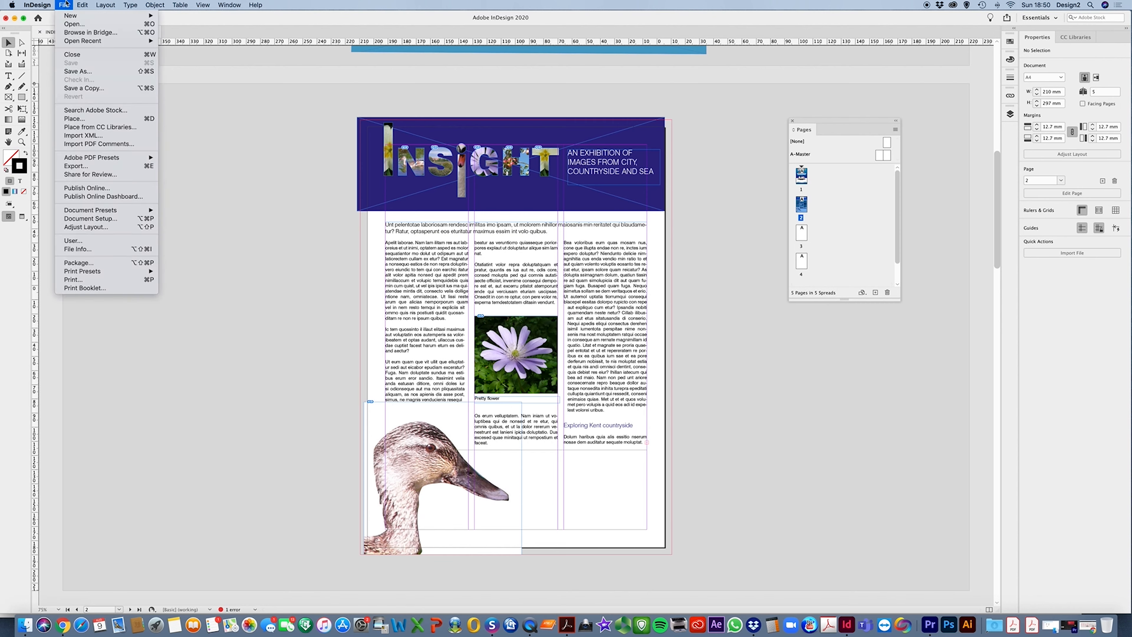
click(91, 218)
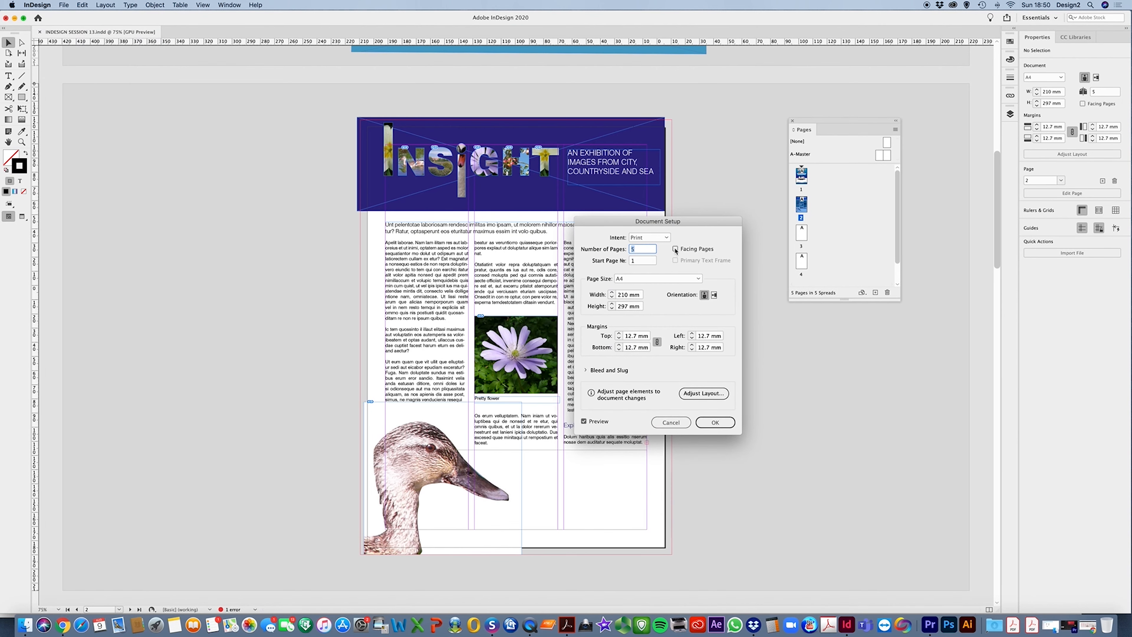
click(675, 250)
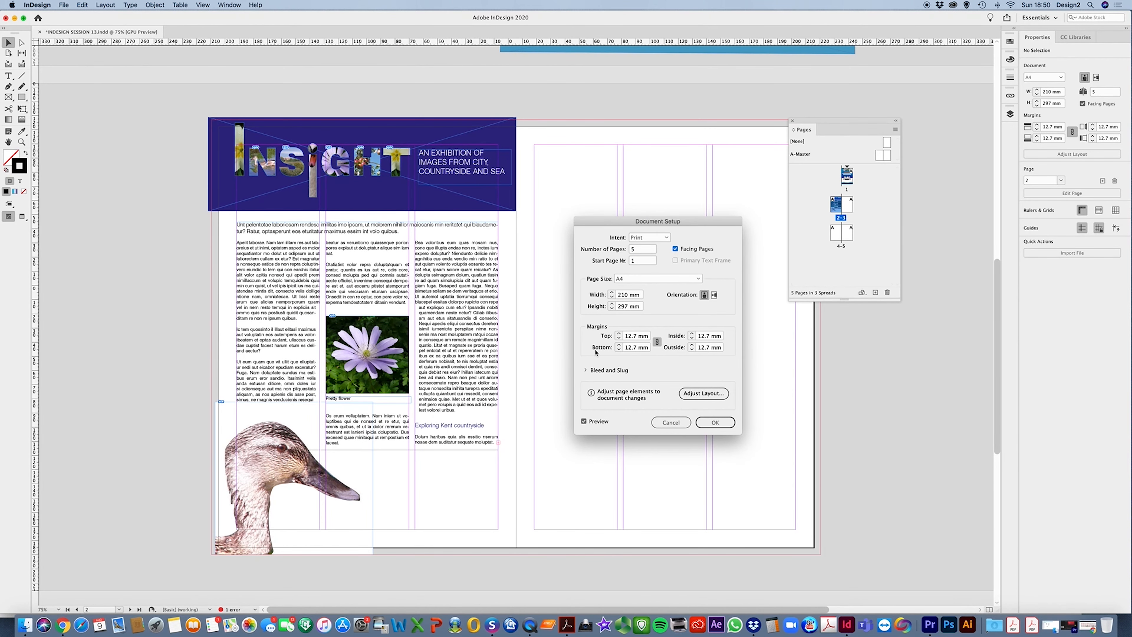
click(710, 424)
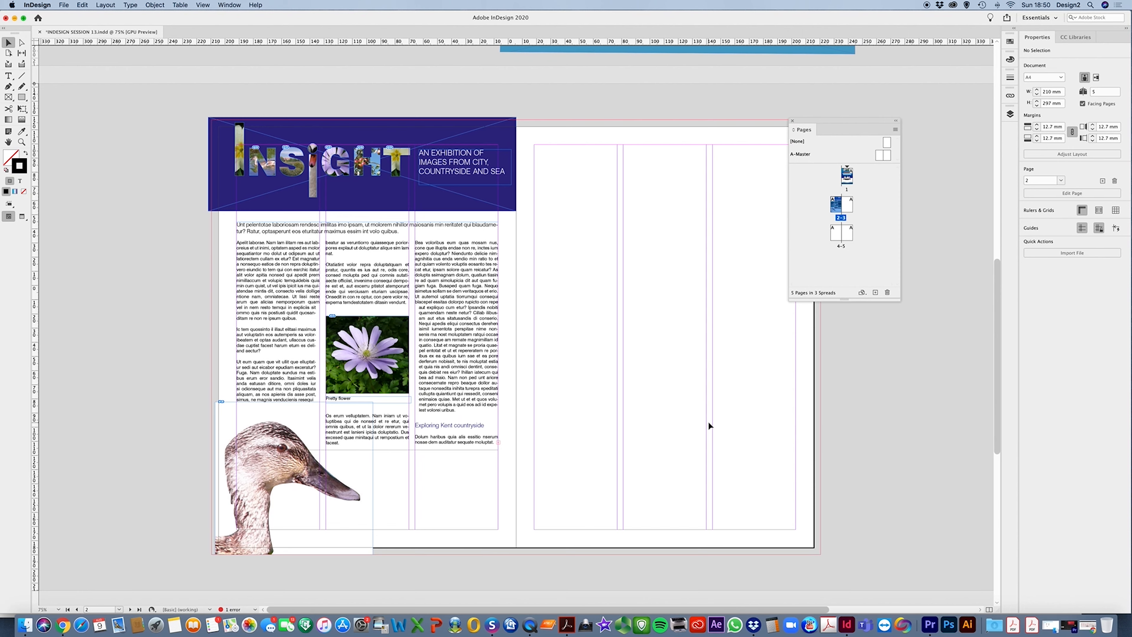
drag(821, 122, 880, 100)
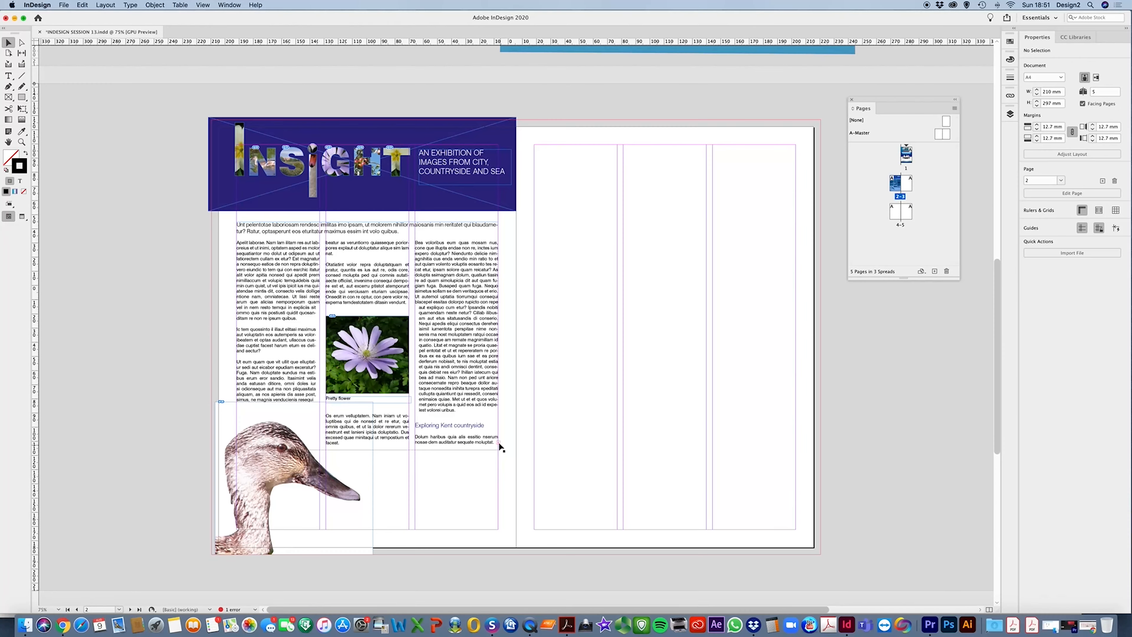
key(super+p)
click(664, 439)
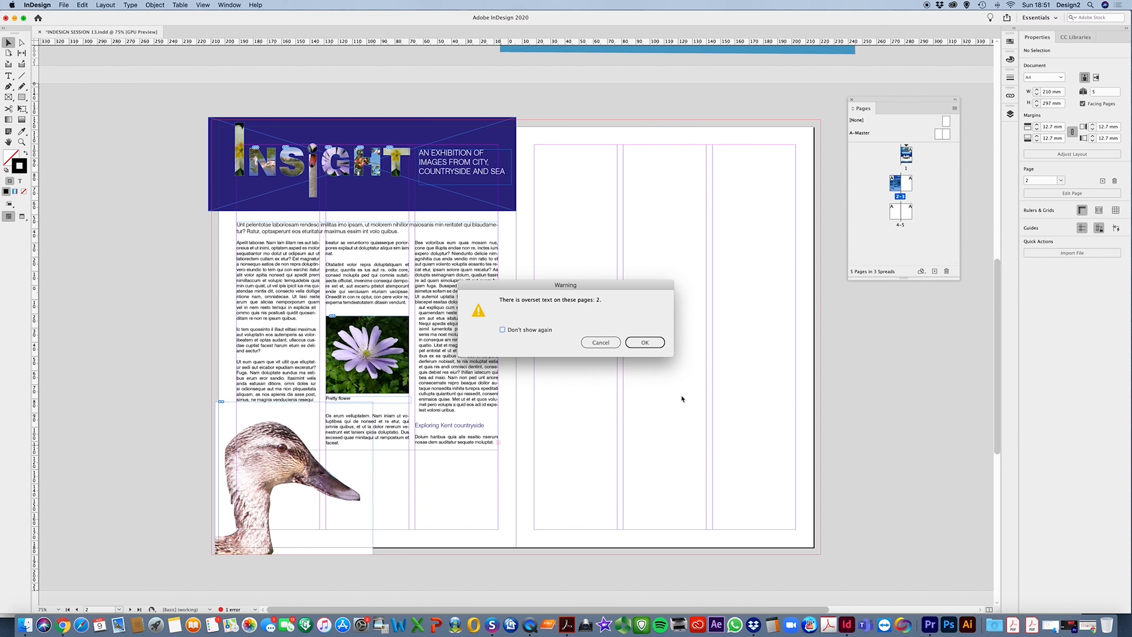
click(601, 342)
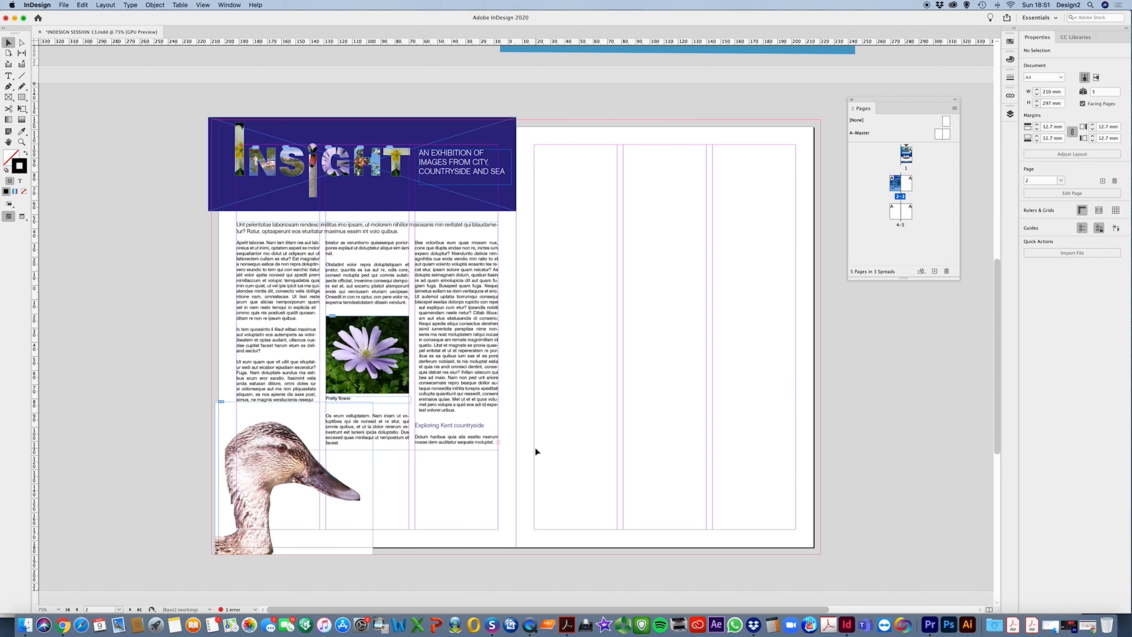
Extend the bottom of the text frame below the flower image slightly downward
click(357, 448)
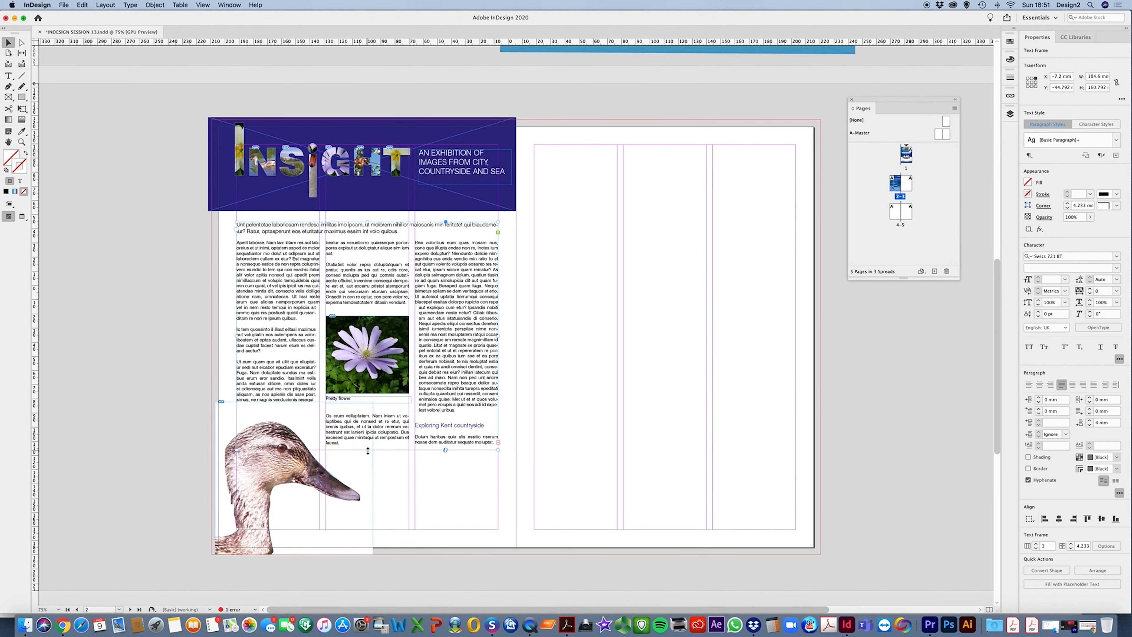
drag(368, 449, 367, 478)
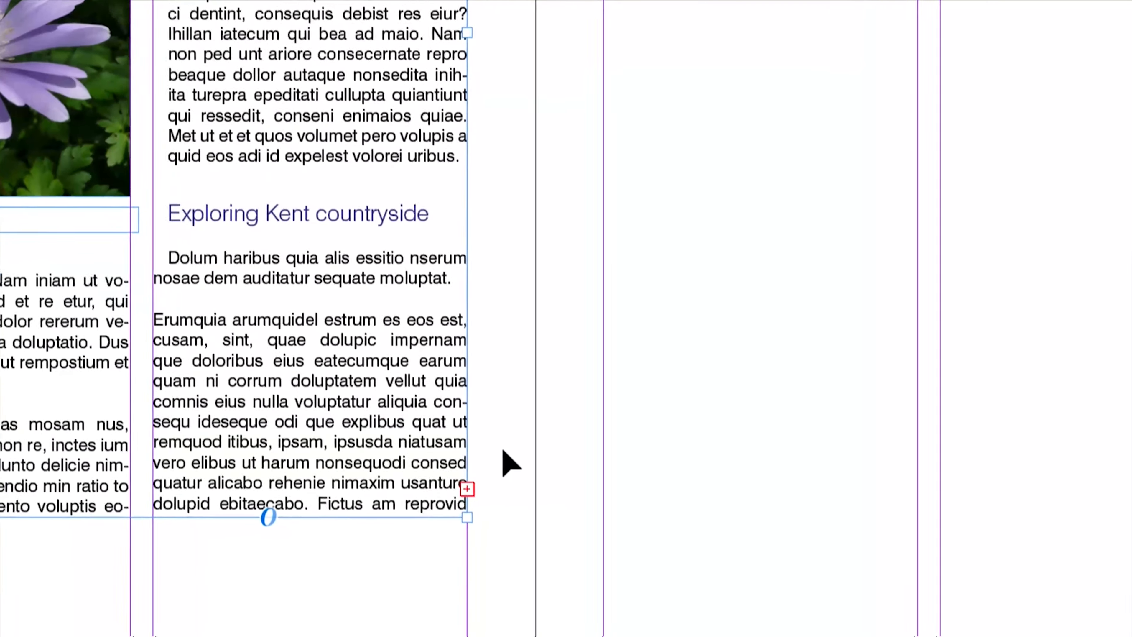
Flow the overset text into a new frame filling page 3's margins and give it 3 columns
click(467, 489)
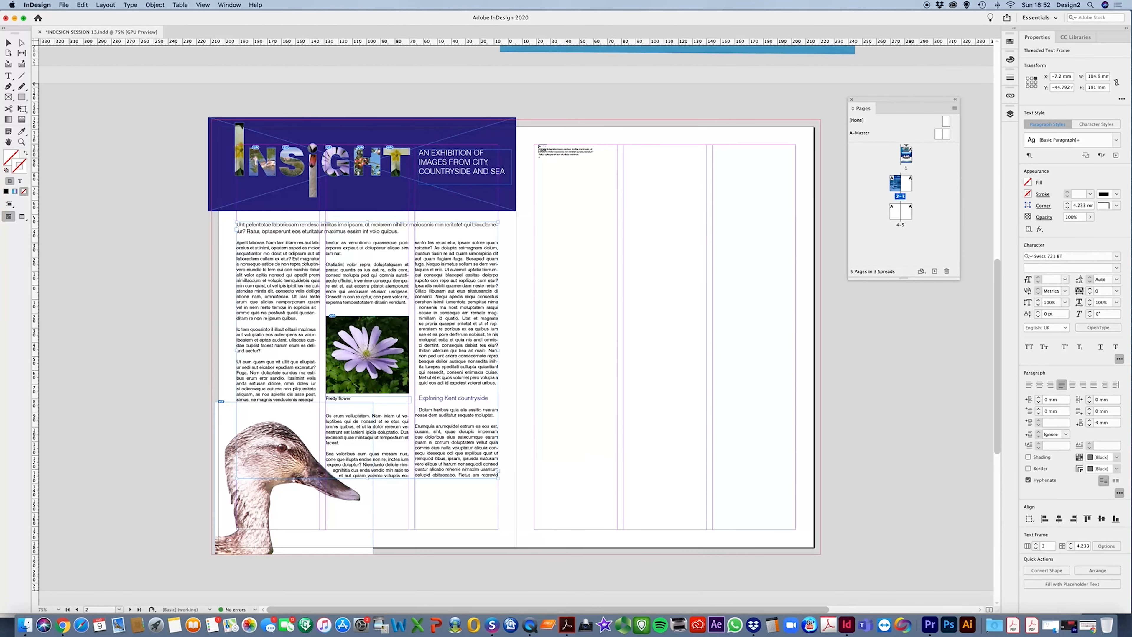
drag(538, 146, 794, 529)
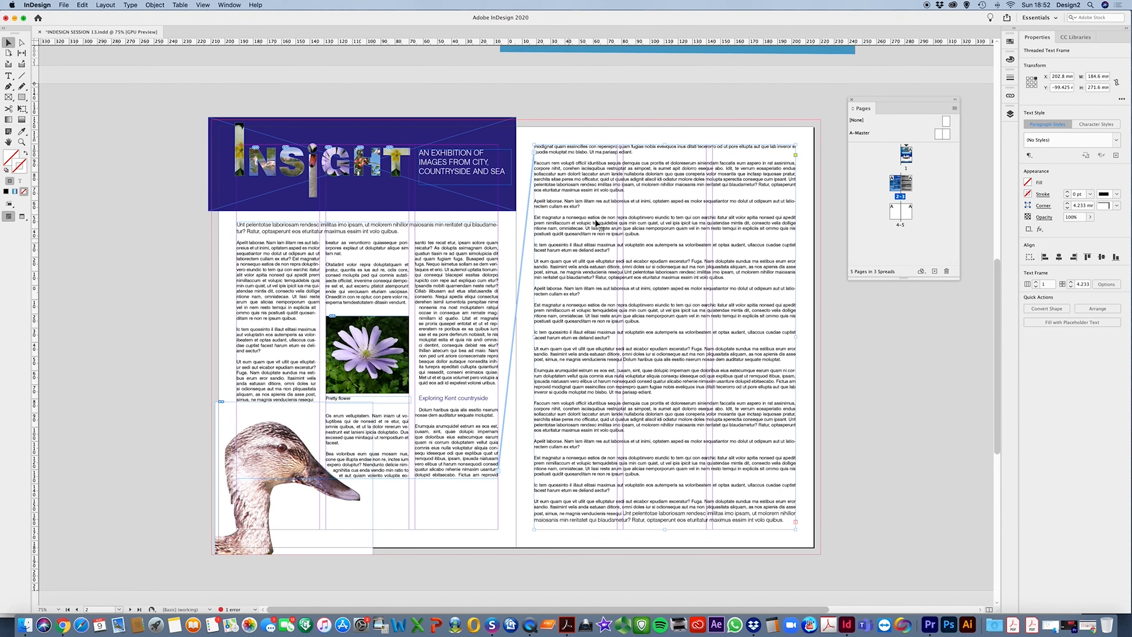
click(1036, 282)
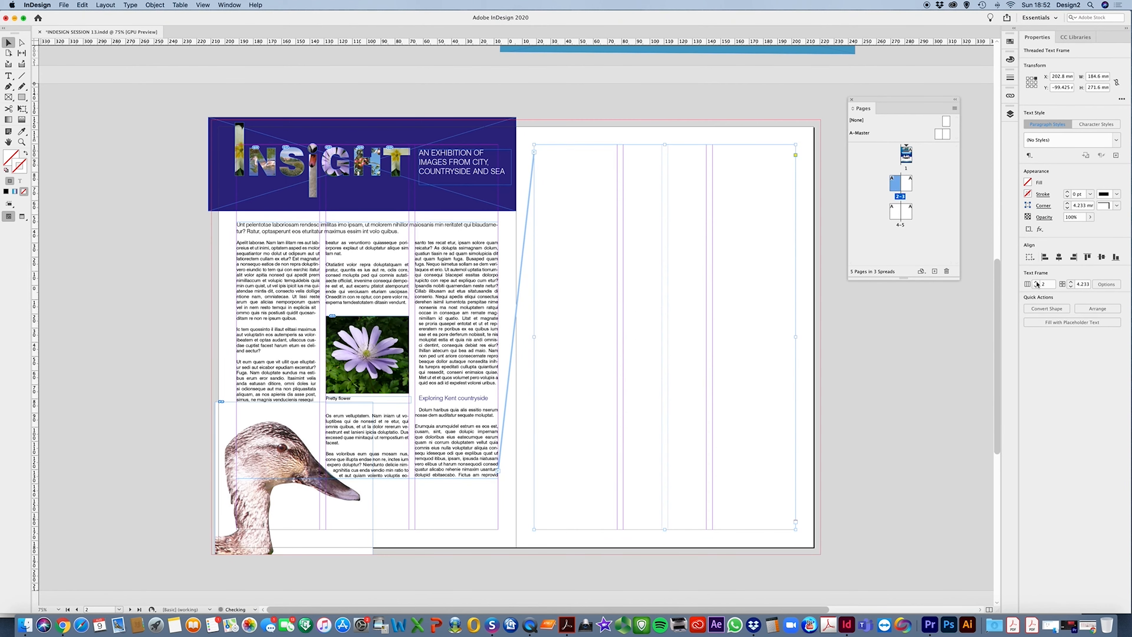
click(1036, 282)
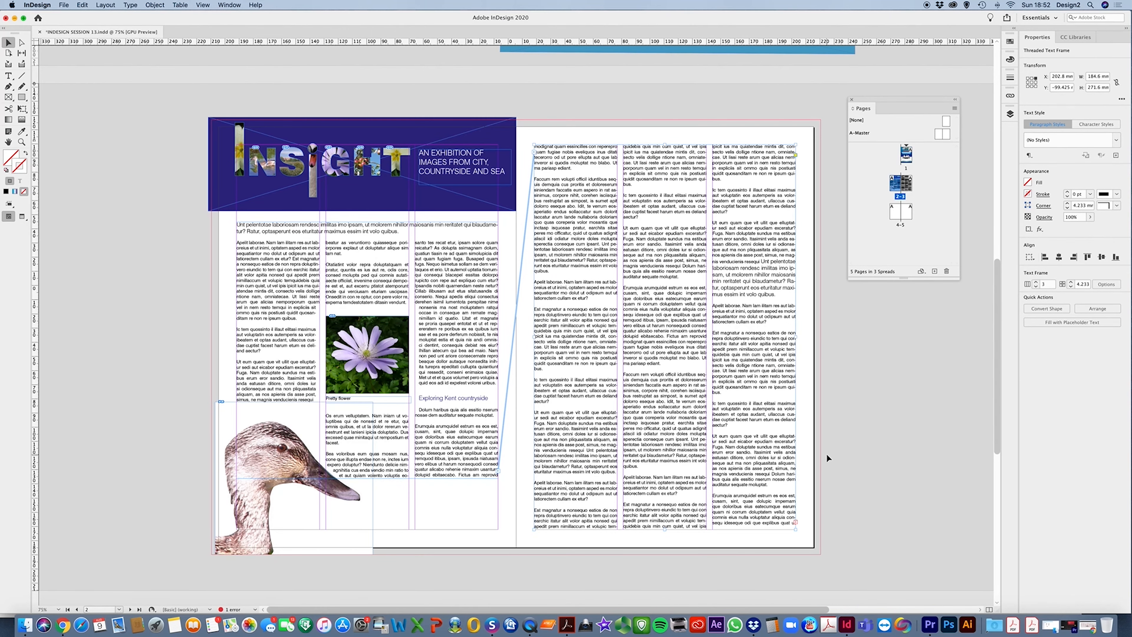
Draw a rectangle filling page 4's margins and swap its stroke to a black fill
scroll(826, 455, down, 10)
scroll(826, 454, down, 3)
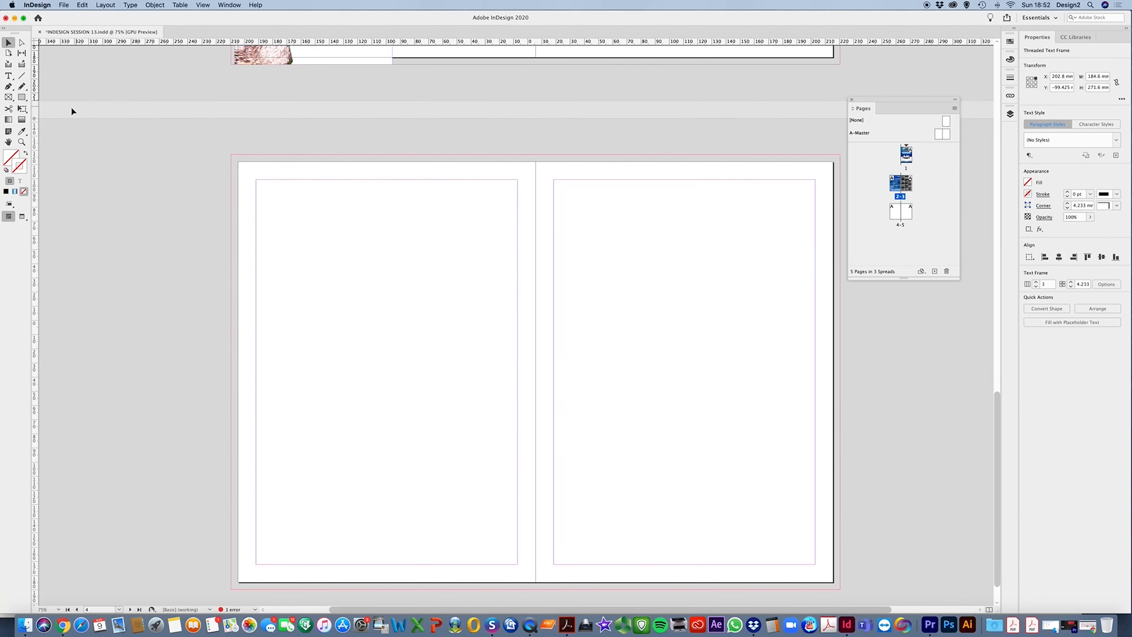
click(22, 97)
drag(256, 180, 517, 564)
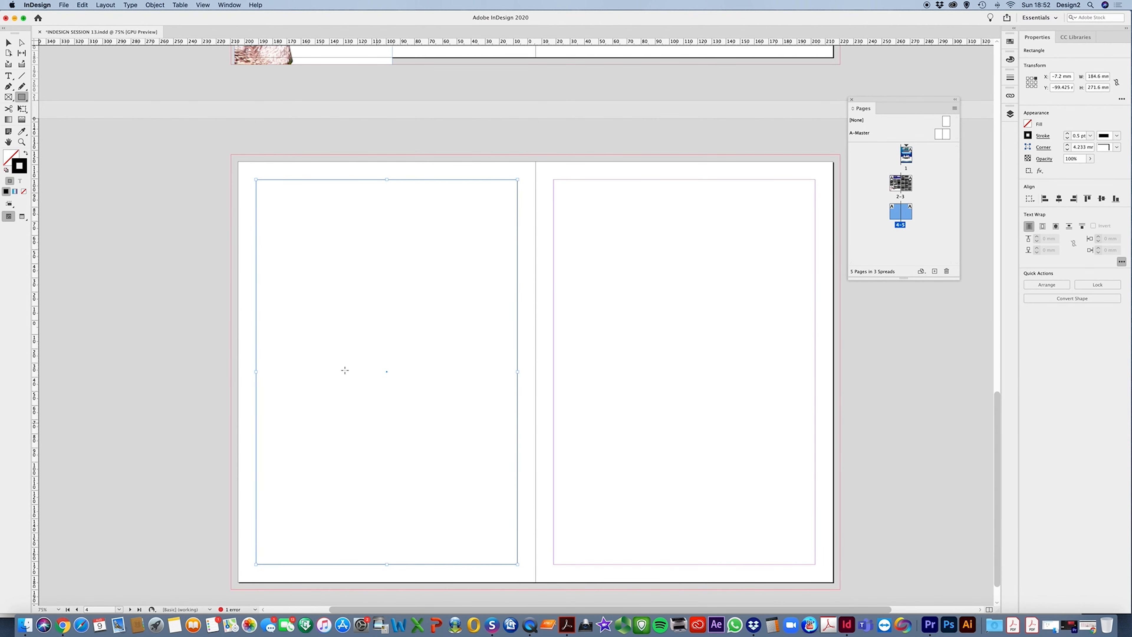
click(25, 153)
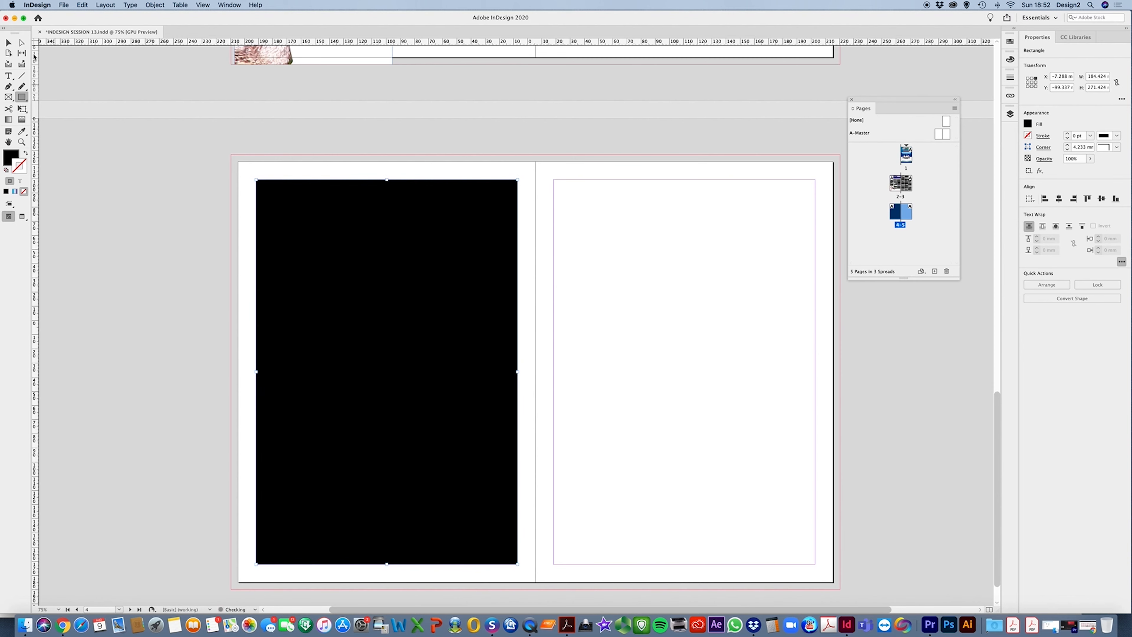
Continue the text thread from page 3 into a new frame filling page 5's margins
click(8, 42)
scroll(732, 264, up, 5)
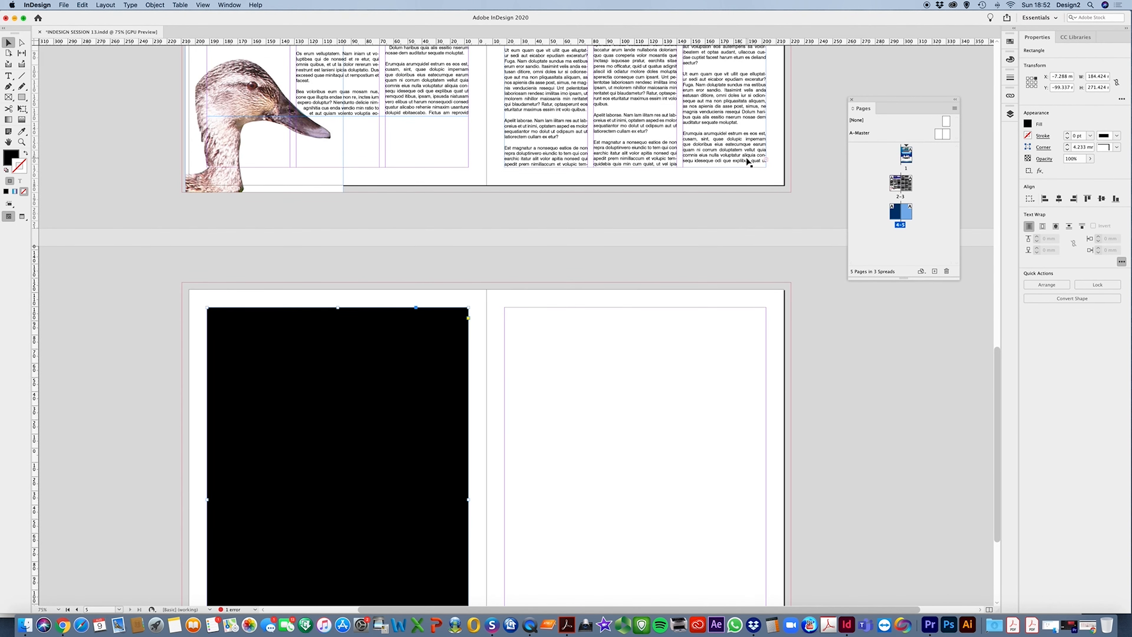
click(746, 156)
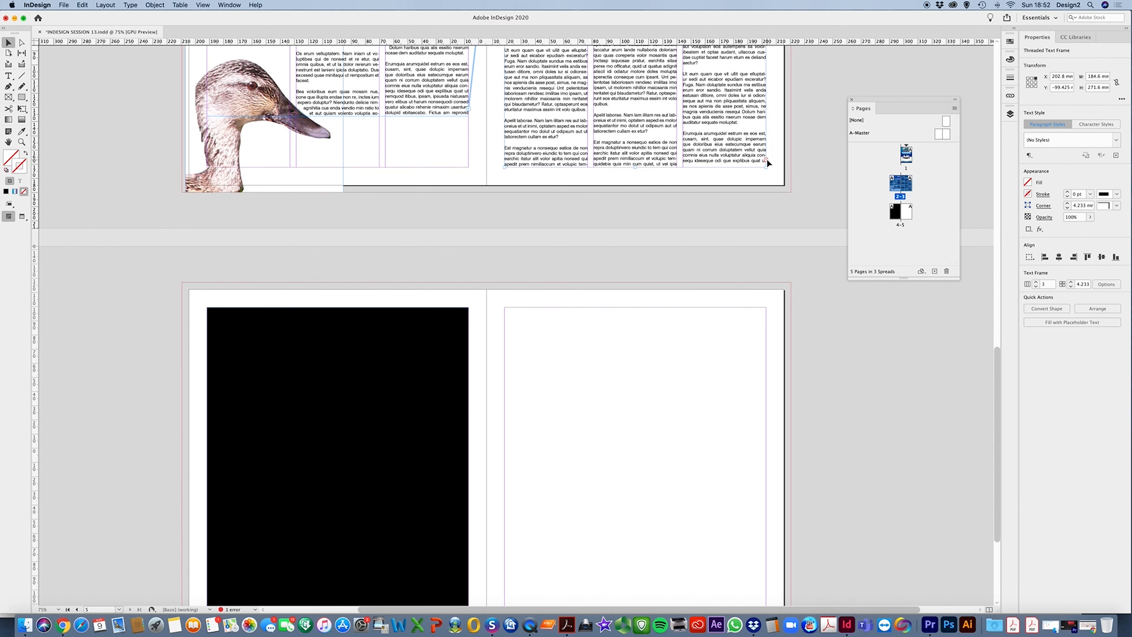
click(766, 159)
scroll(651, 362, down, 4)
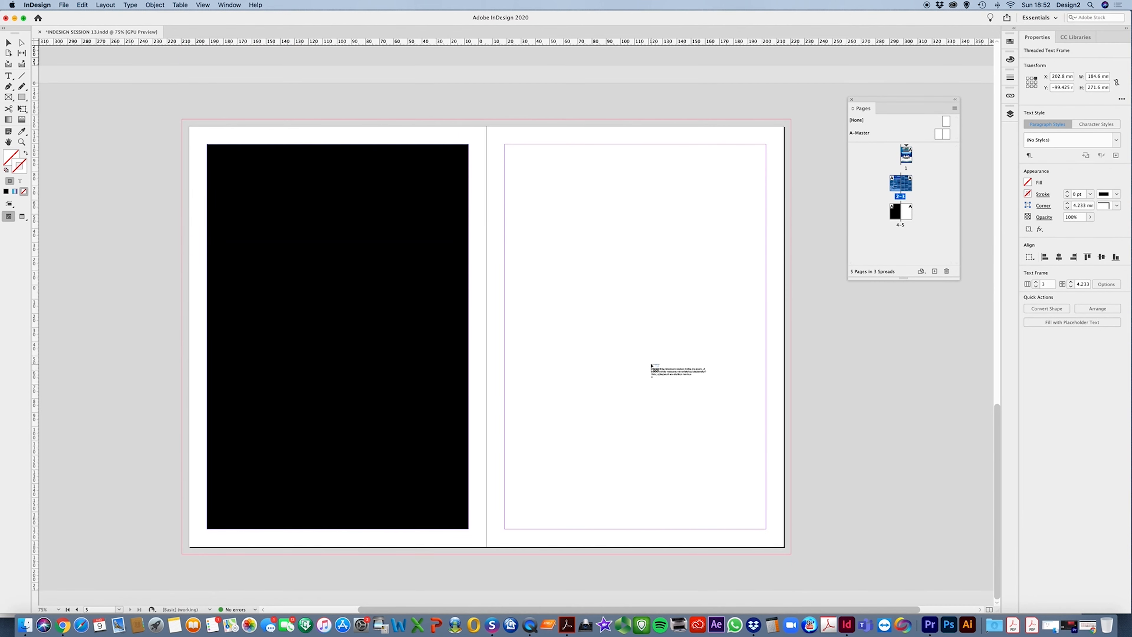
drag(505, 144, 768, 529)
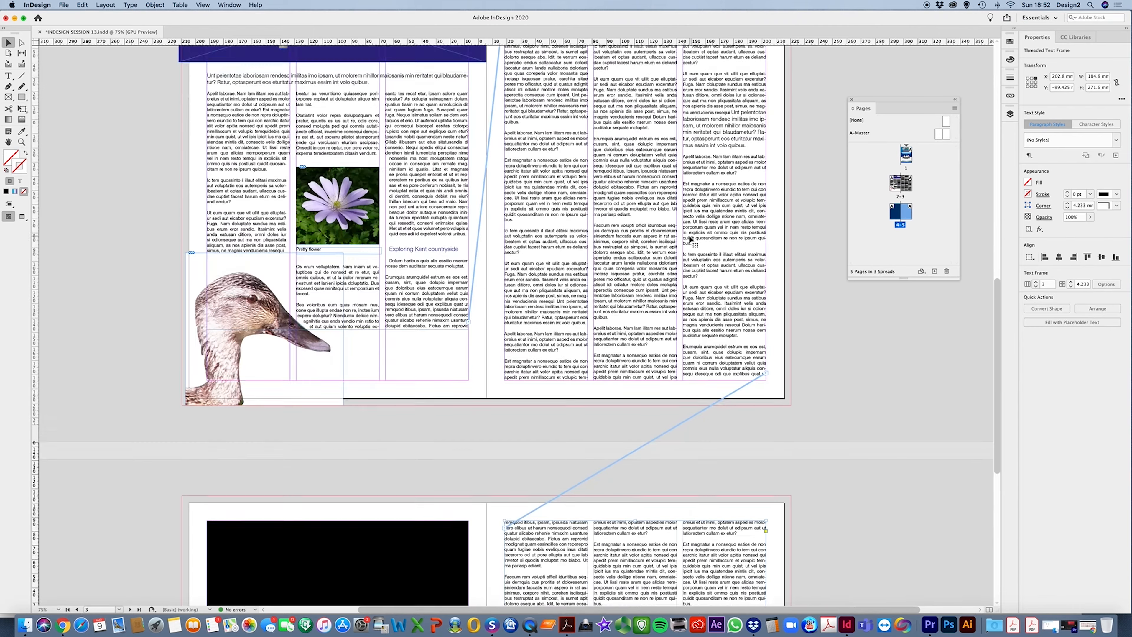
Scroll through the spreads to check how the text flows across pages
scroll(689, 235, down, 10)
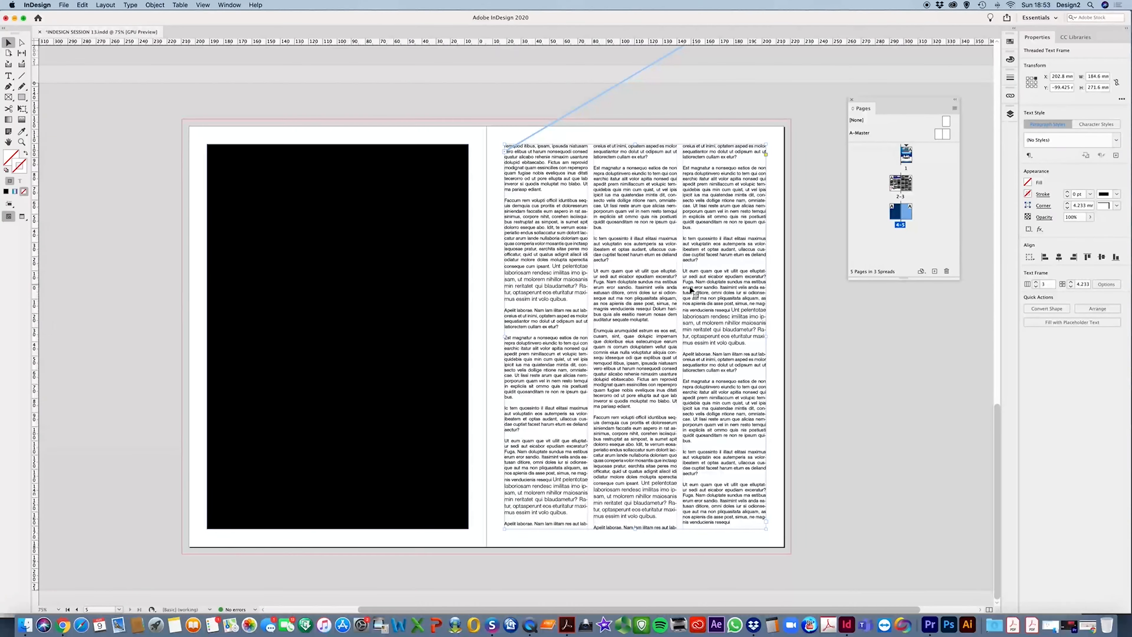
scroll(691, 289, up, 10)
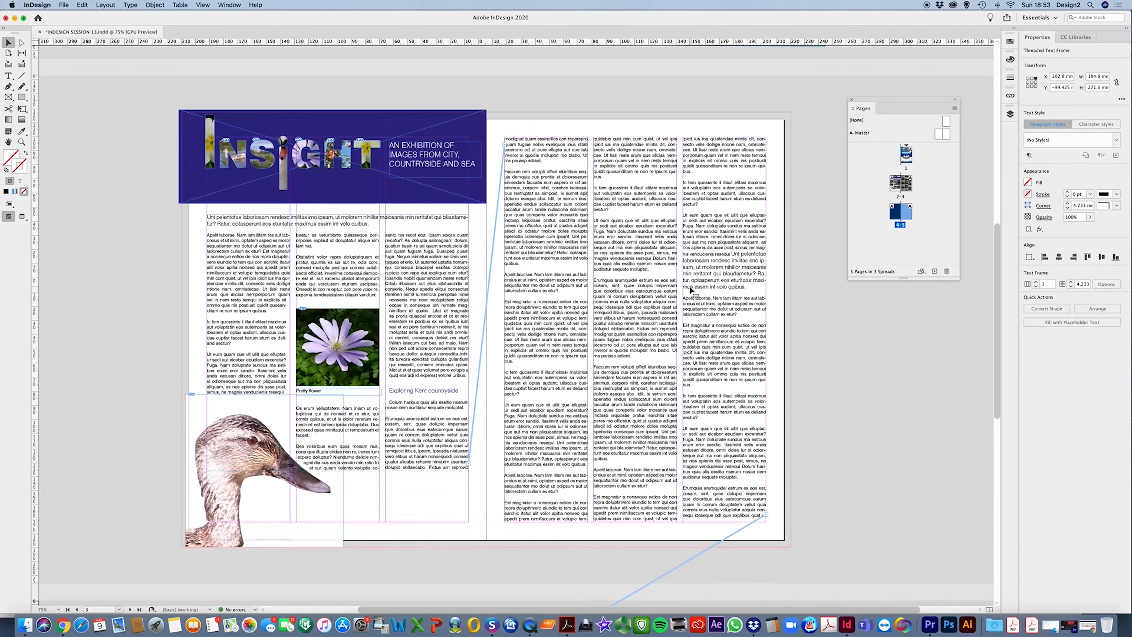
scroll(690, 286, down, 10)
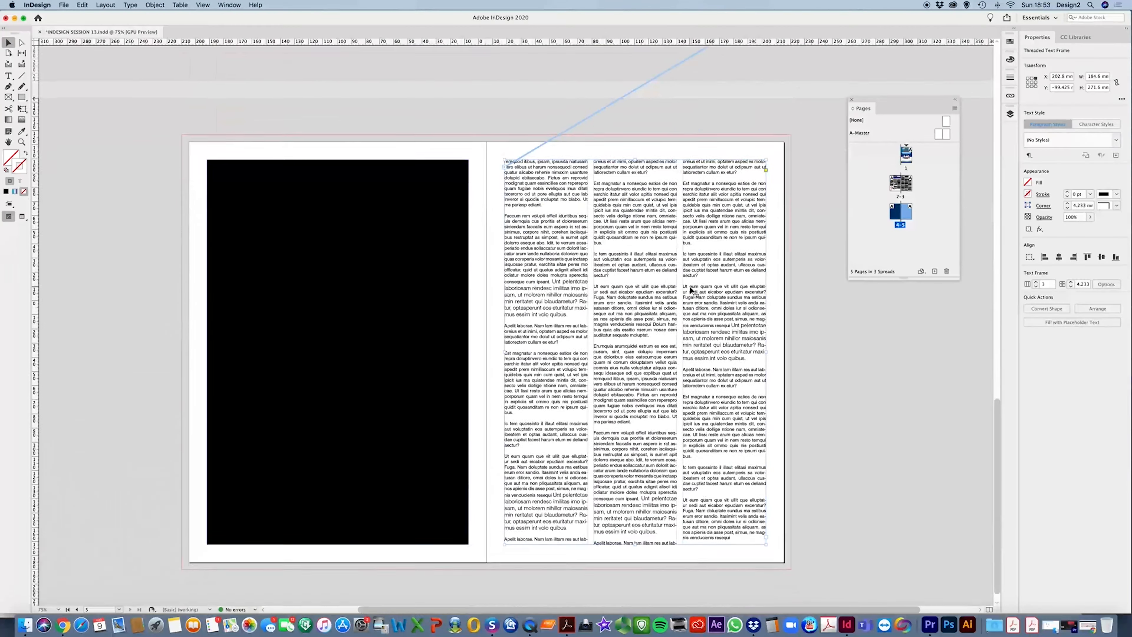
scroll(690, 288, up, 6)
scroll(690, 289, up, 4)
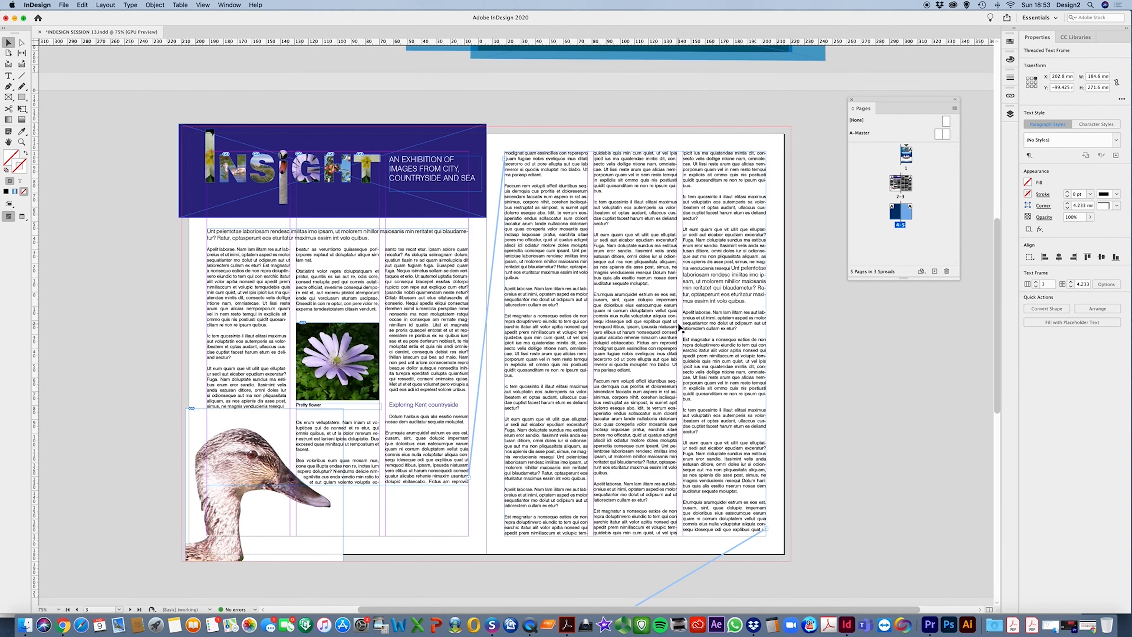
scroll(680, 328, down, 8)
scroll(679, 327, up, 5)
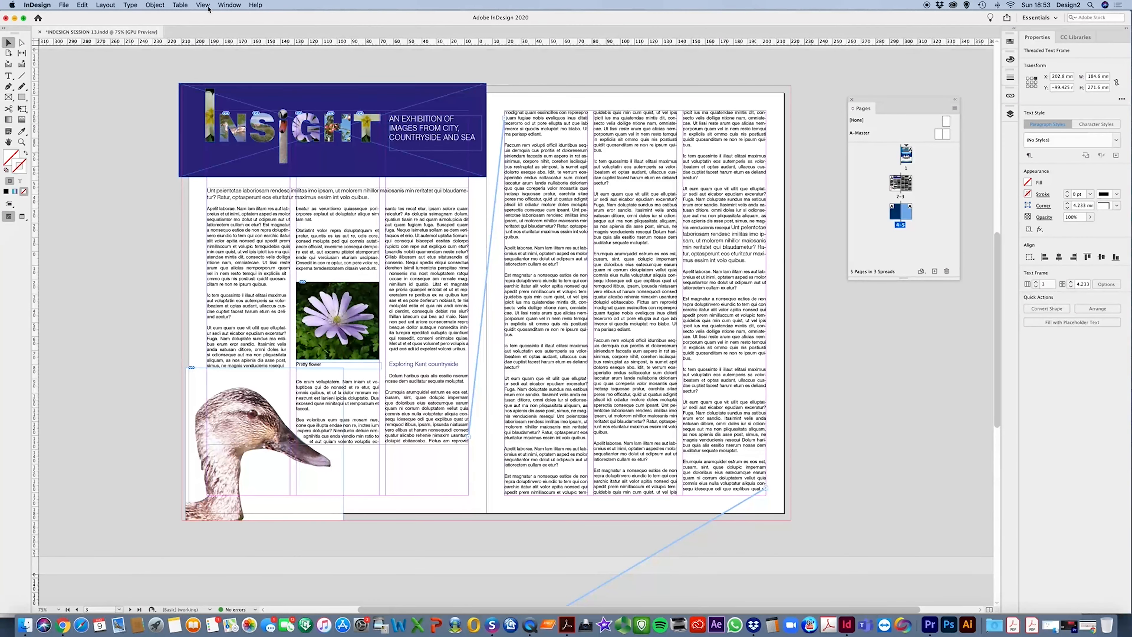
Hide the text threads
click(202, 5)
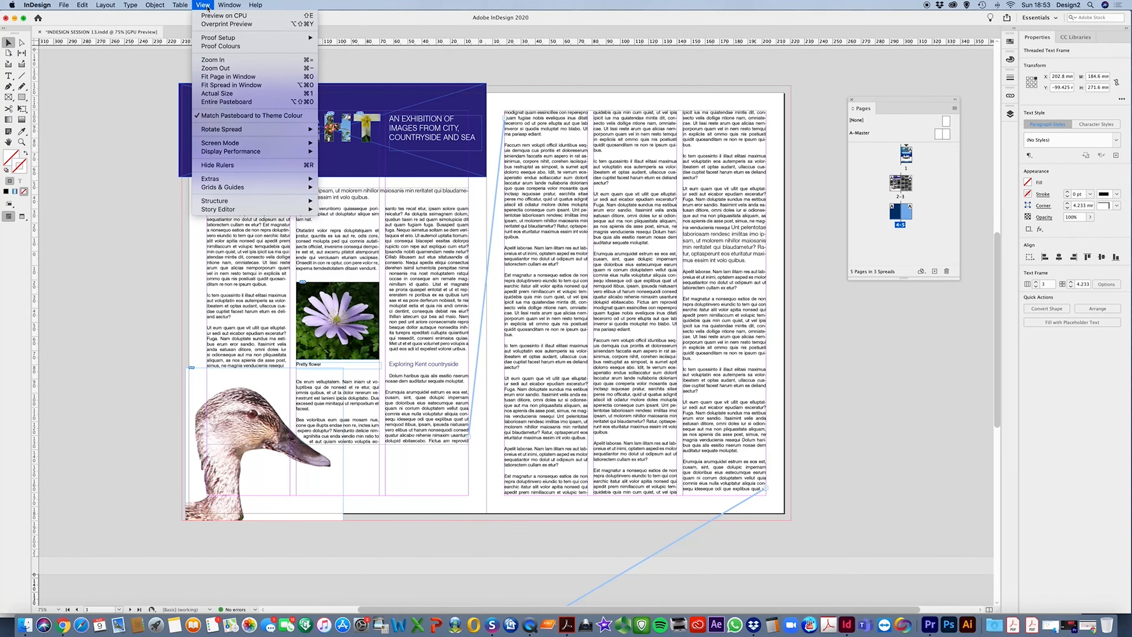
mouse_move(244, 184)
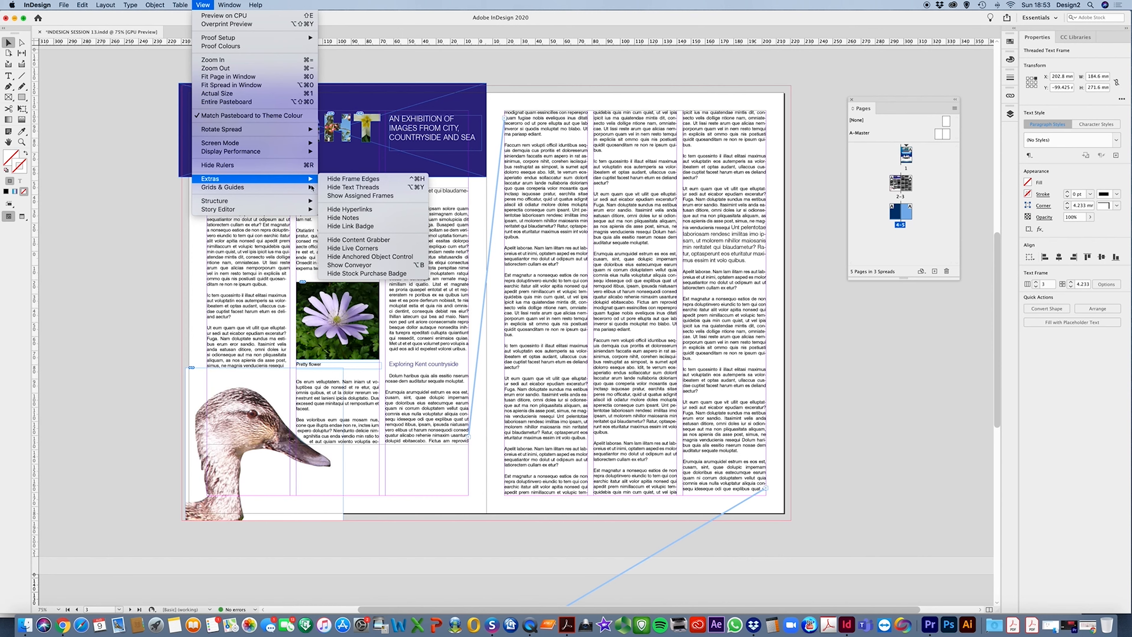
click(360, 187)
Show the text threads again
click(203, 6)
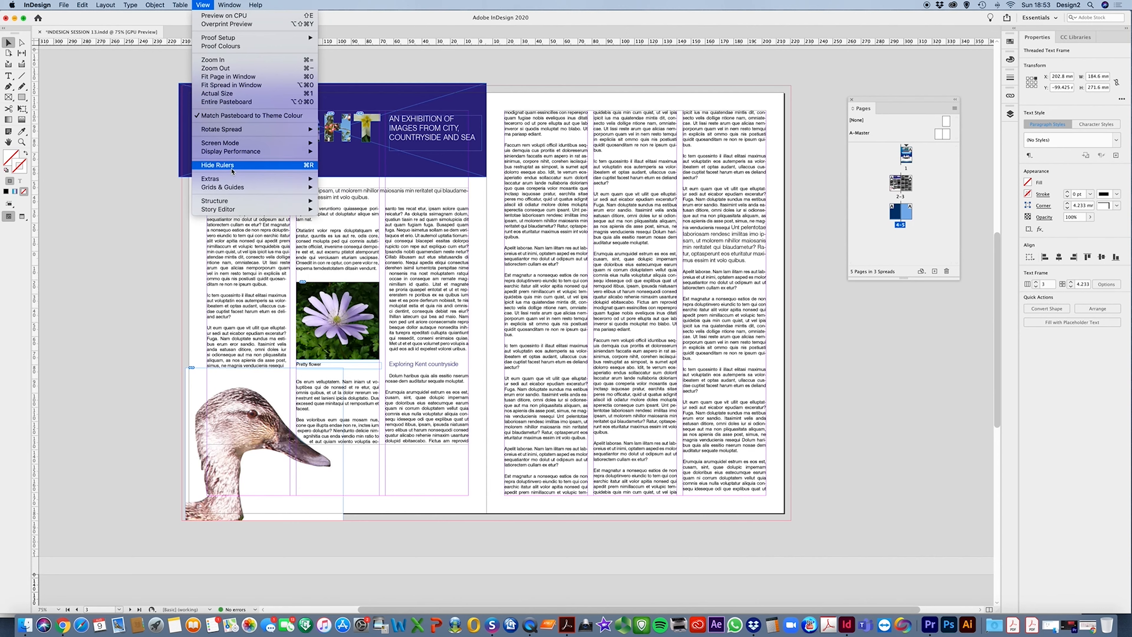
mouse_move(226, 180)
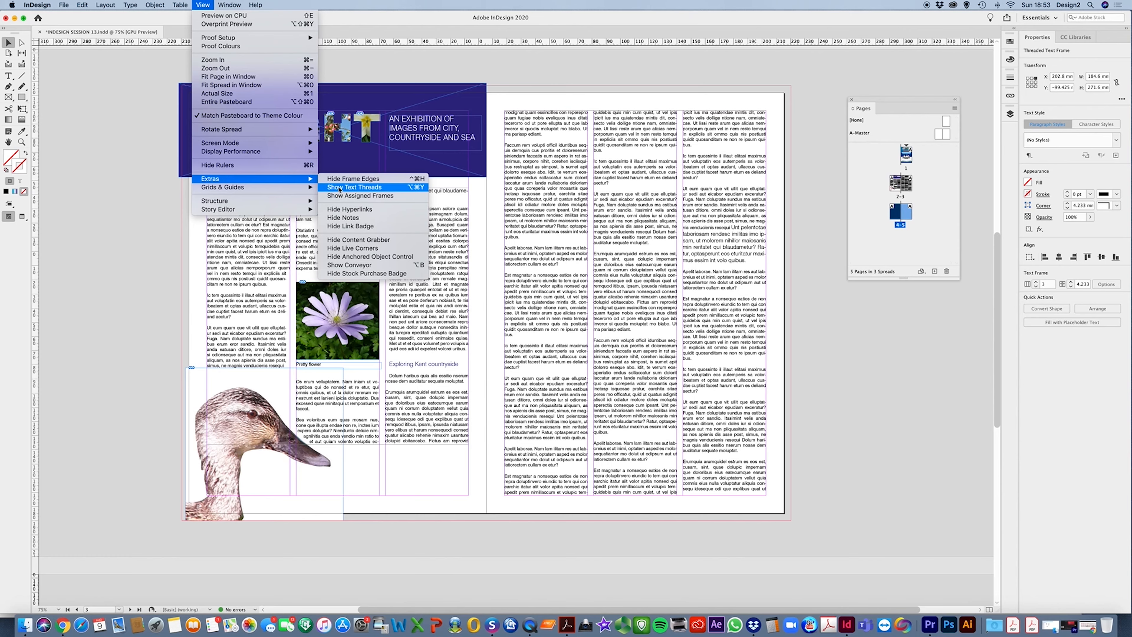
click(364, 188)
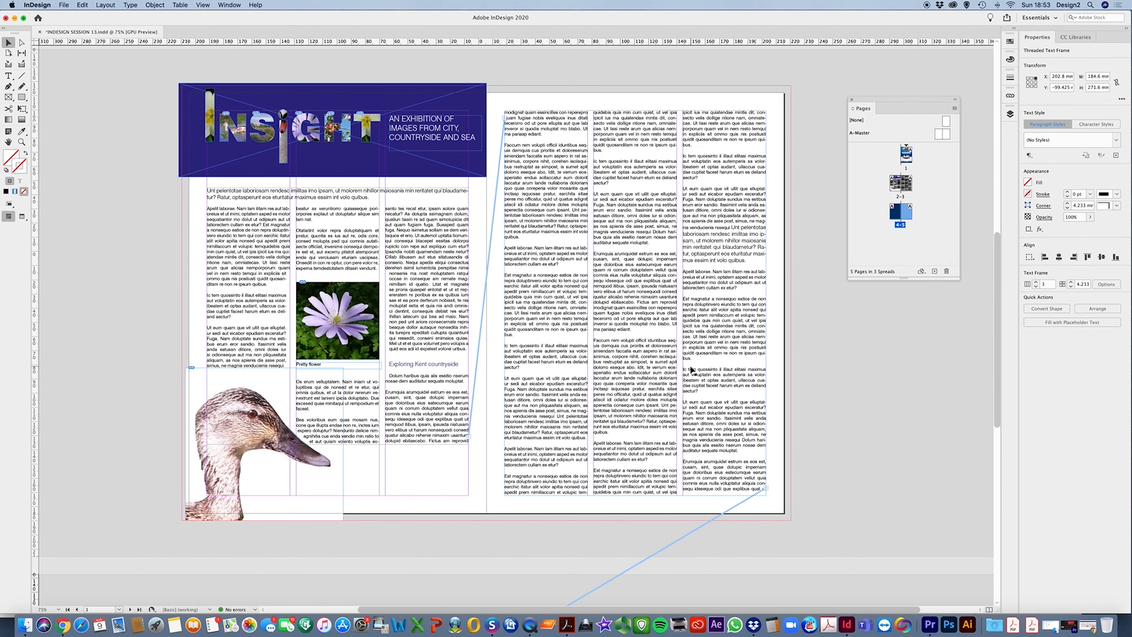
Review how the threaded text continues from page 3 onto page 5
scroll(691, 369, down, 10)
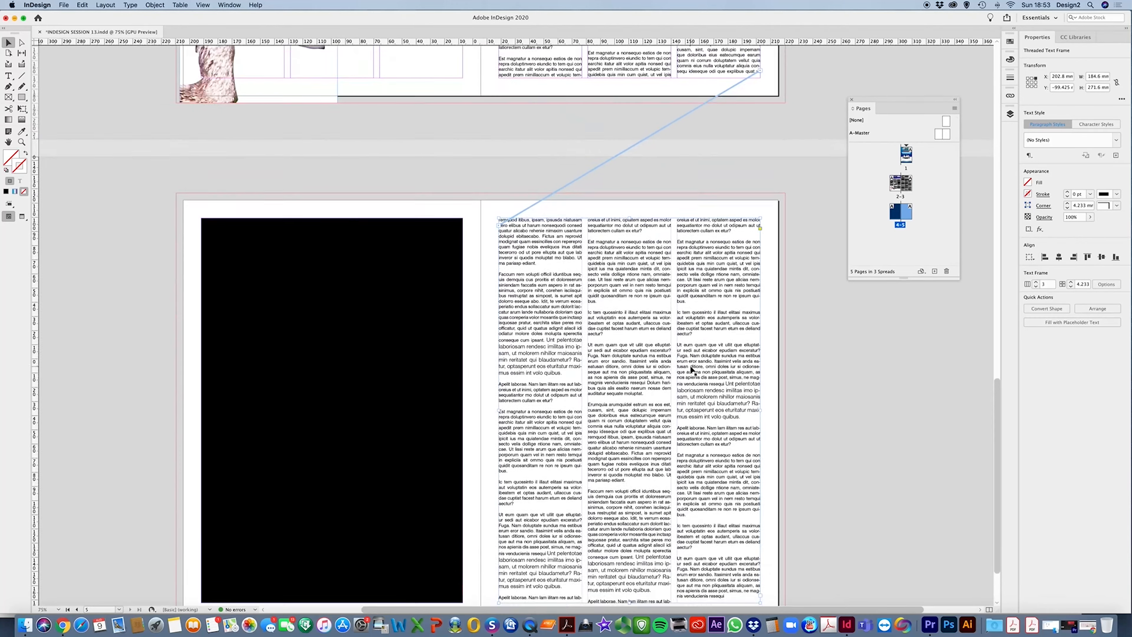
scroll(691, 370, up, 5)
scroll(691, 369, up, 2)
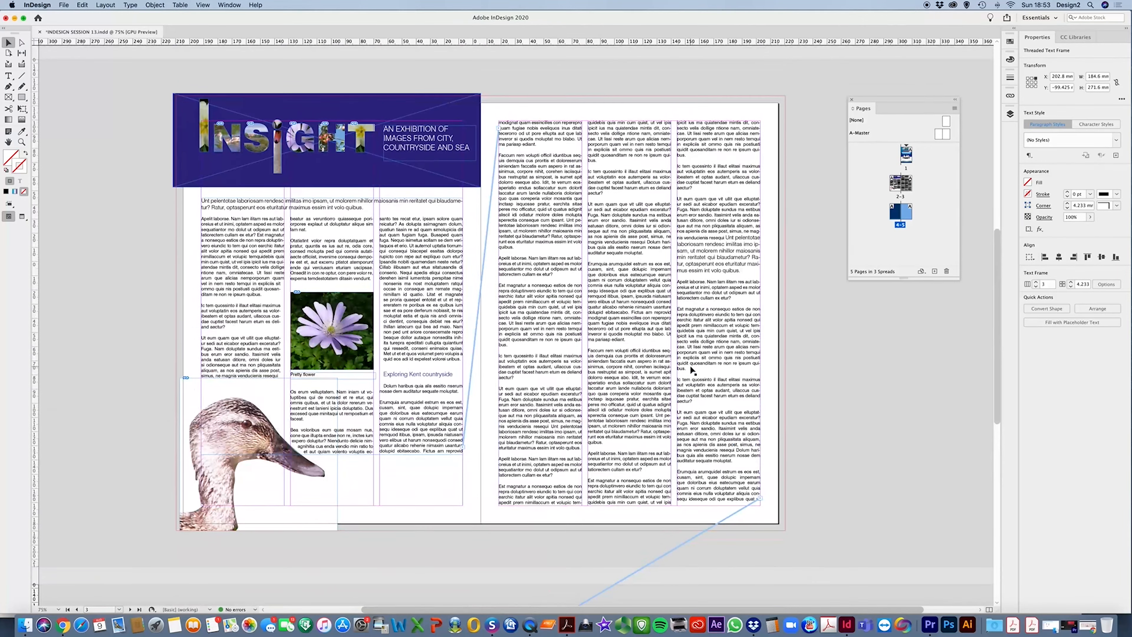
scroll(691, 369, down, 10)
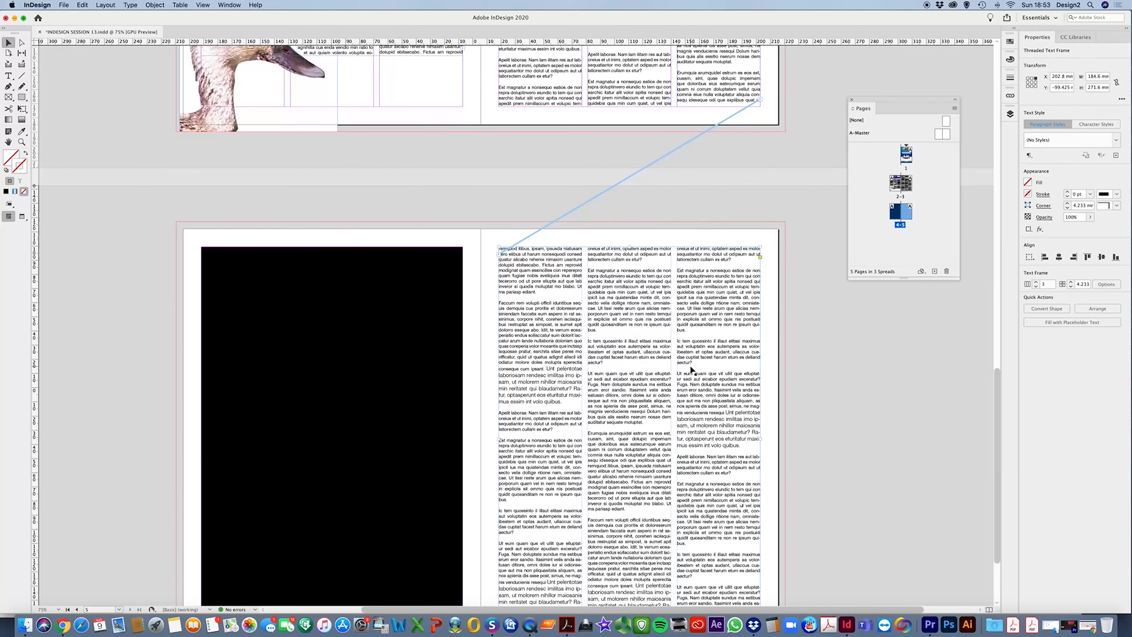
scroll(690, 366, up, 10)
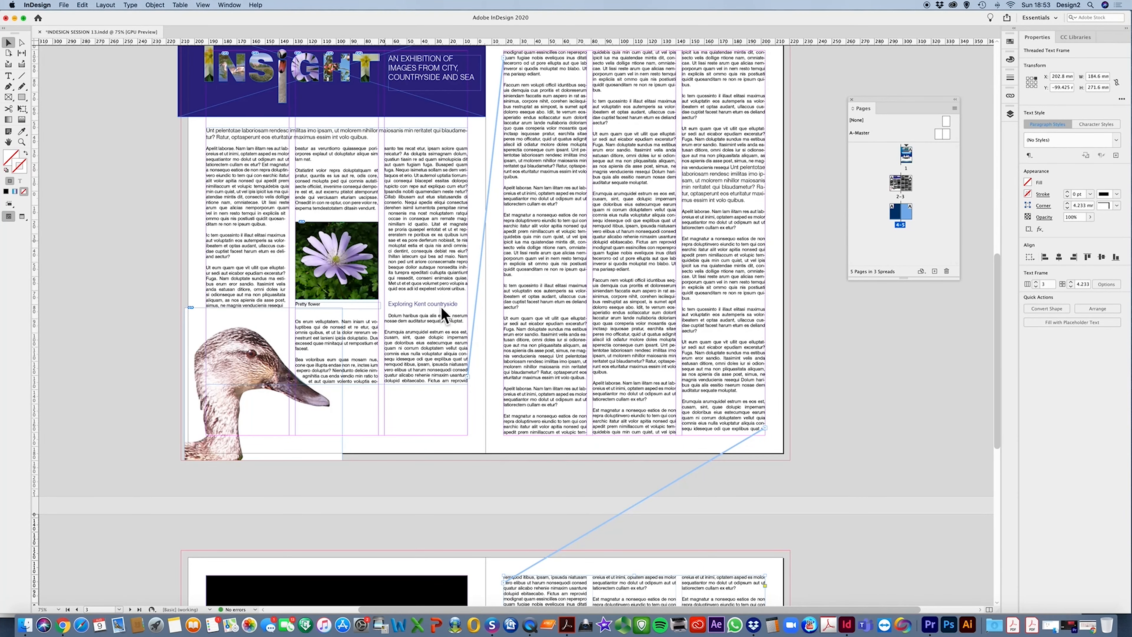
scroll(601, 311, down, 12)
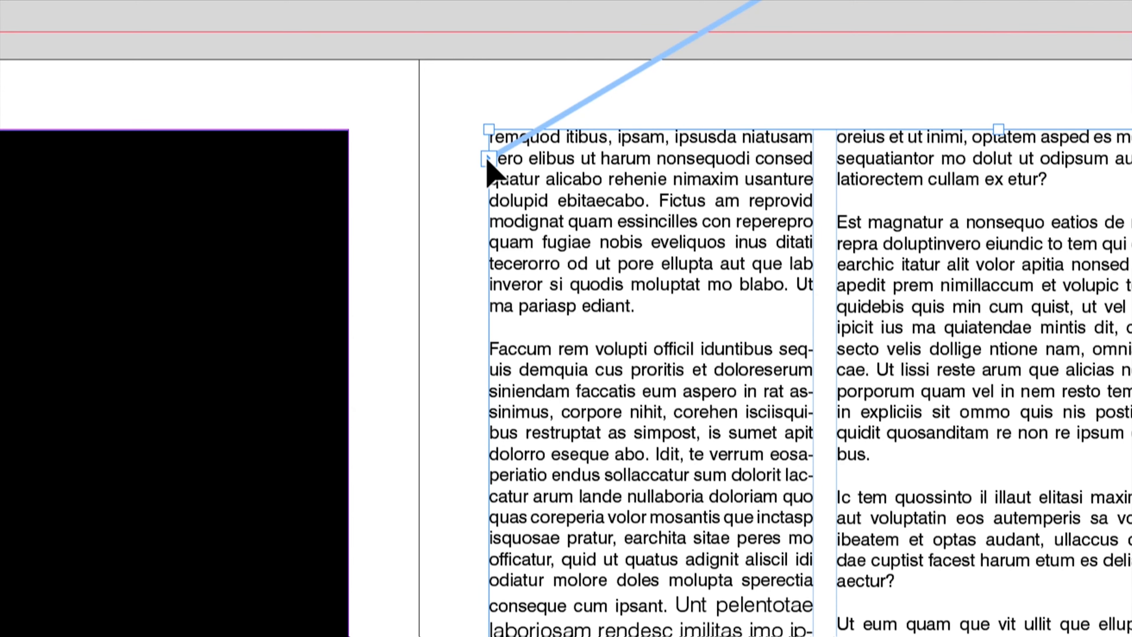
Break the text thread into the frame on page 5
click(489, 159)
click(489, 159)
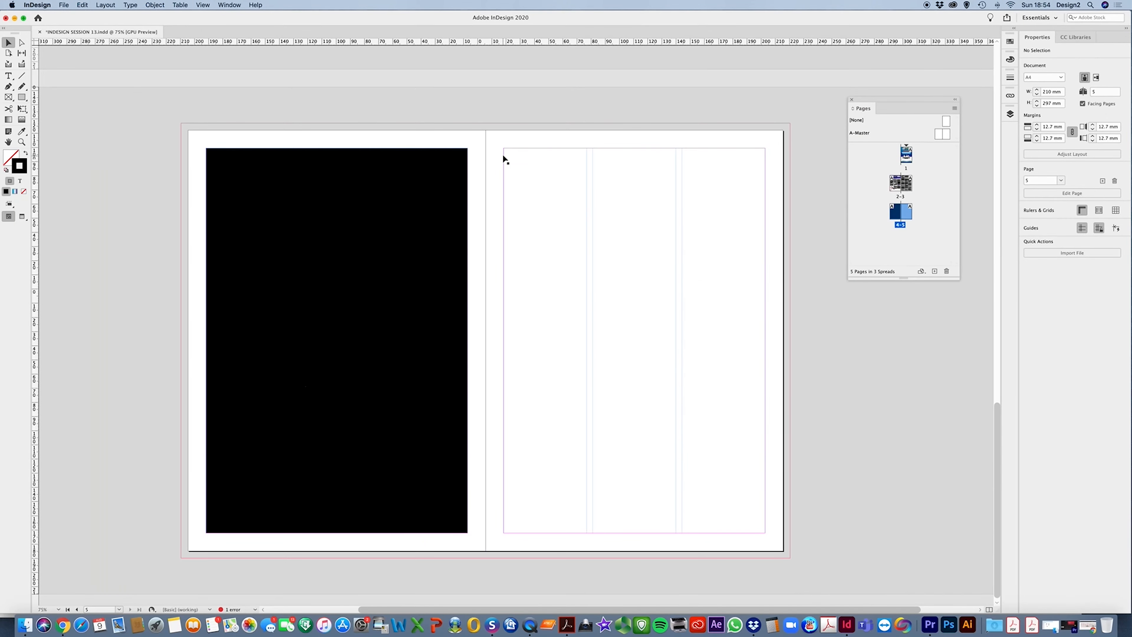
Break the text thread into the three-column frame on page 3
scroll(504, 158, up, 10)
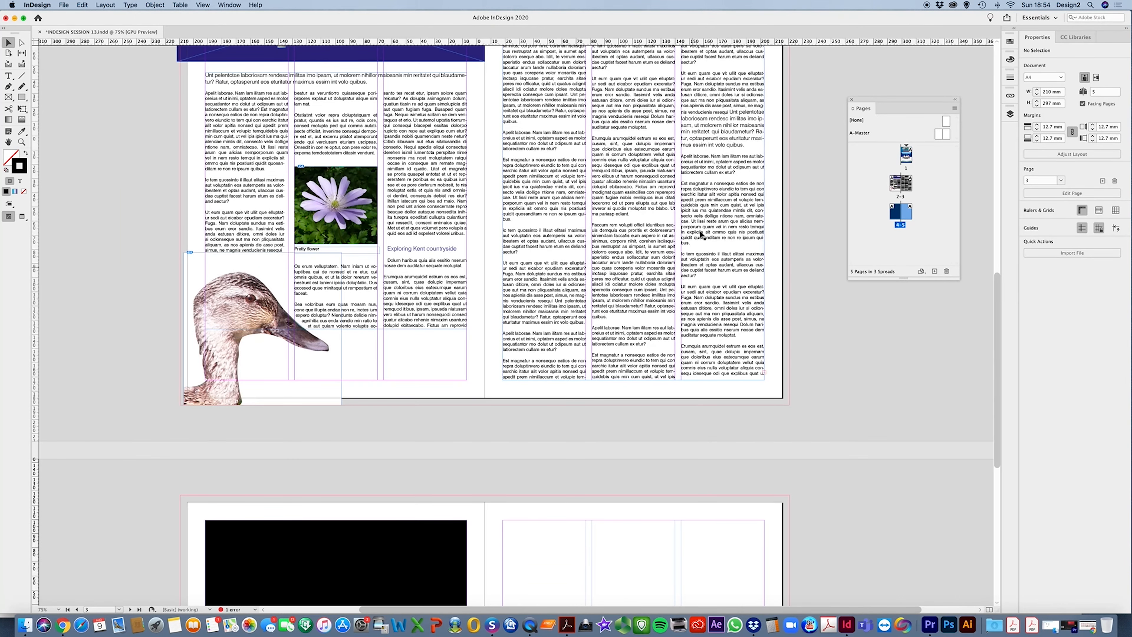
click(756, 363)
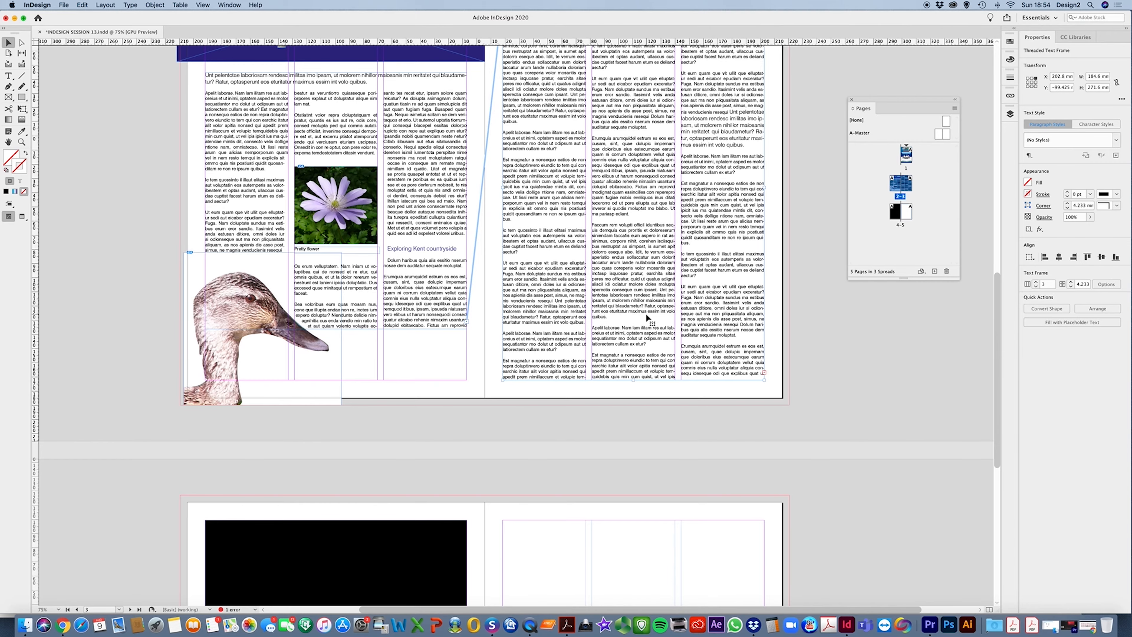
scroll(648, 318, up, 8)
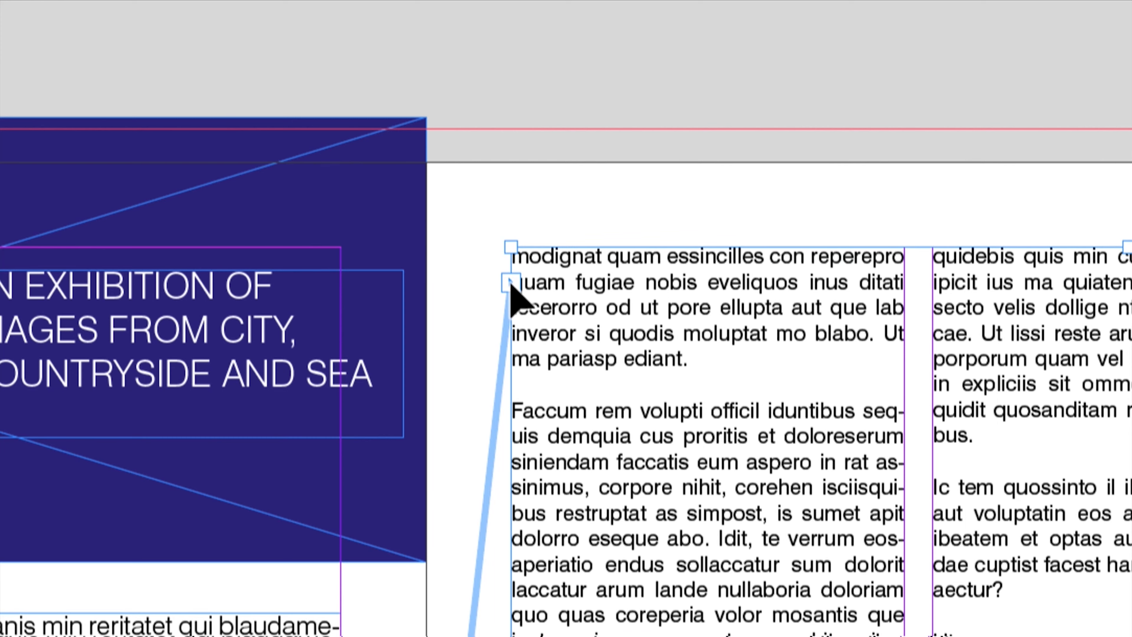
double_click(508, 282)
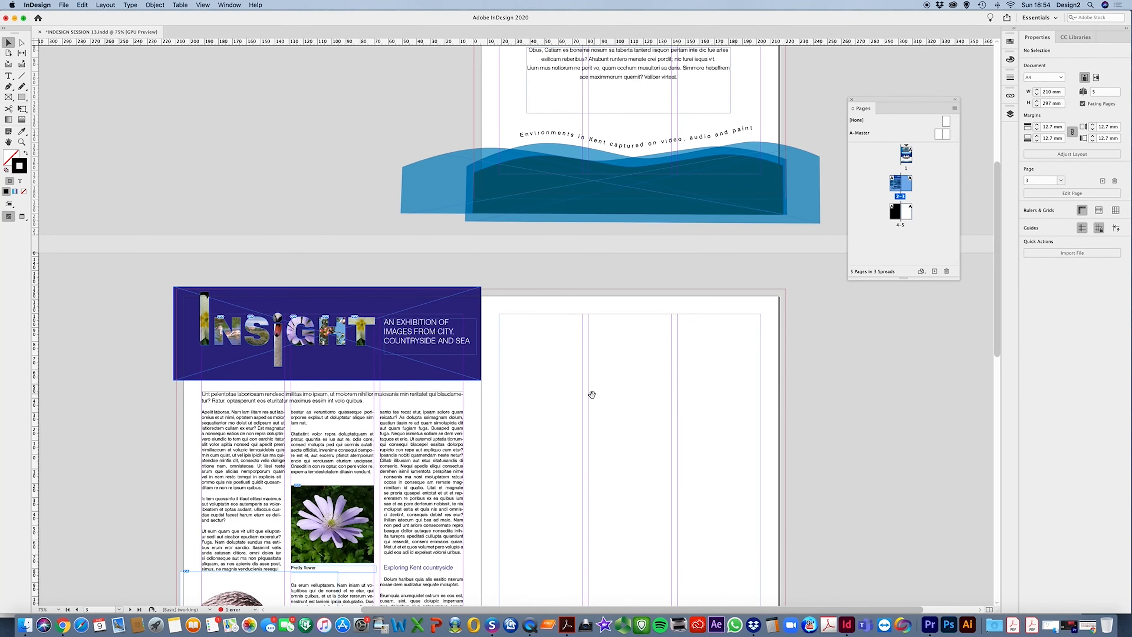
Load the overflow text from the page 2 frame, draw a new frame filling page 3, and set it to three columns
scroll(592, 392, down, 5)
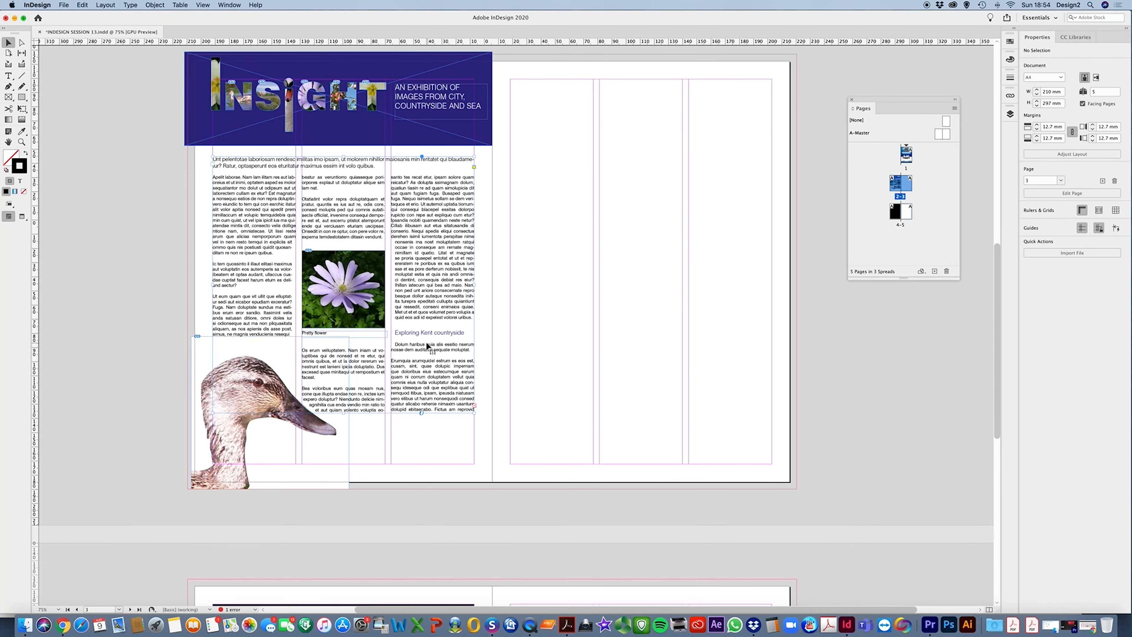
click(422, 353)
click(475, 408)
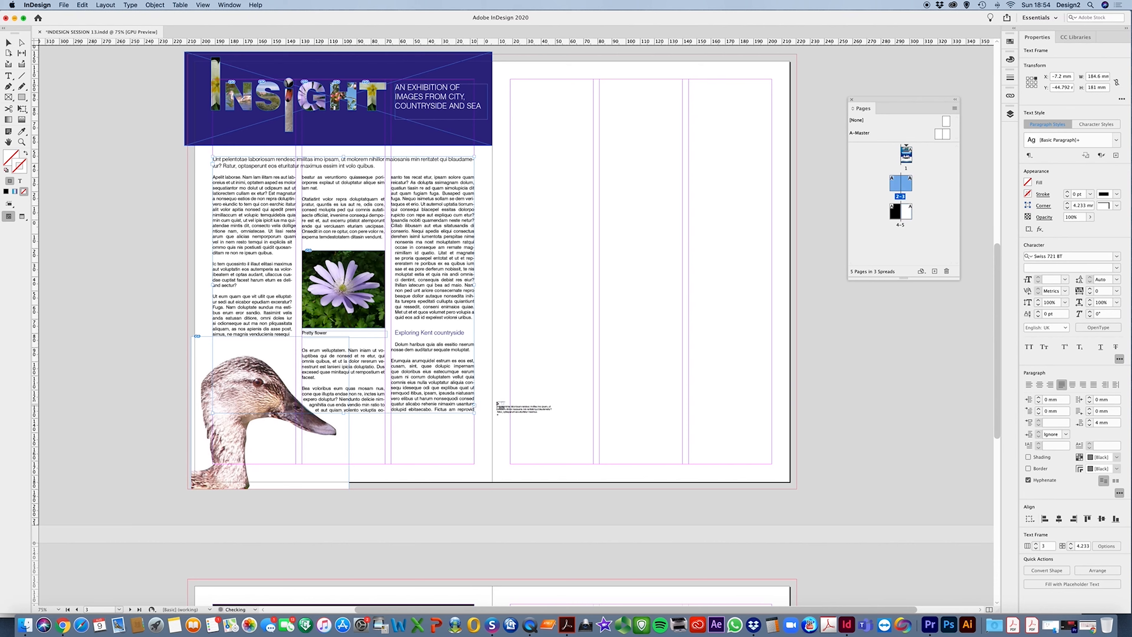
drag(510, 79, 772, 465)
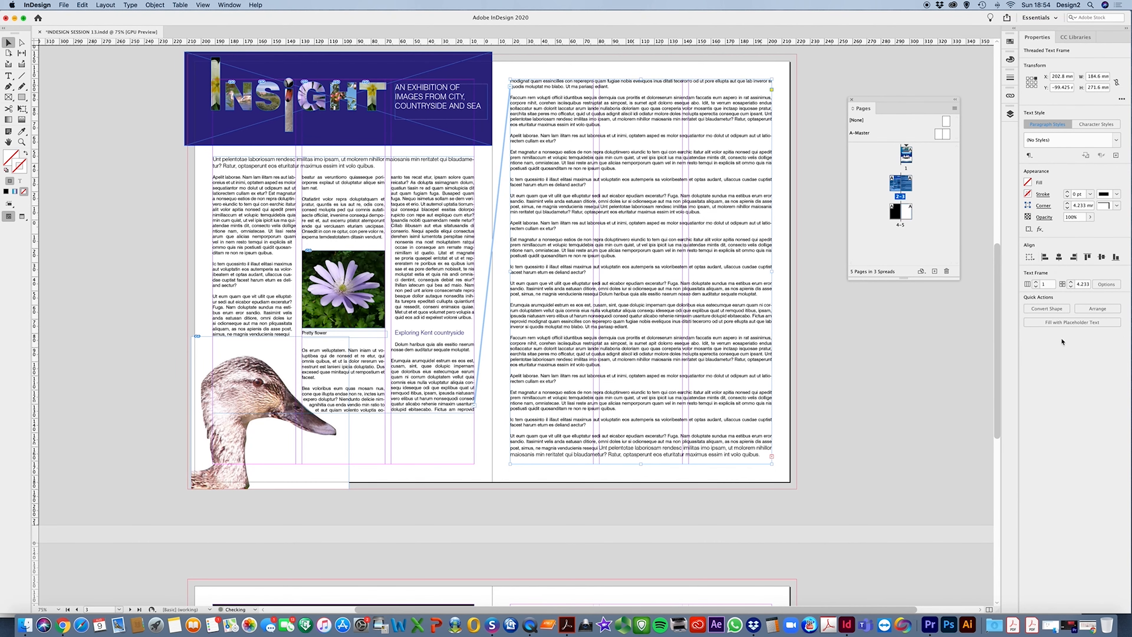
click(1036, 281)
click(1036, 281)
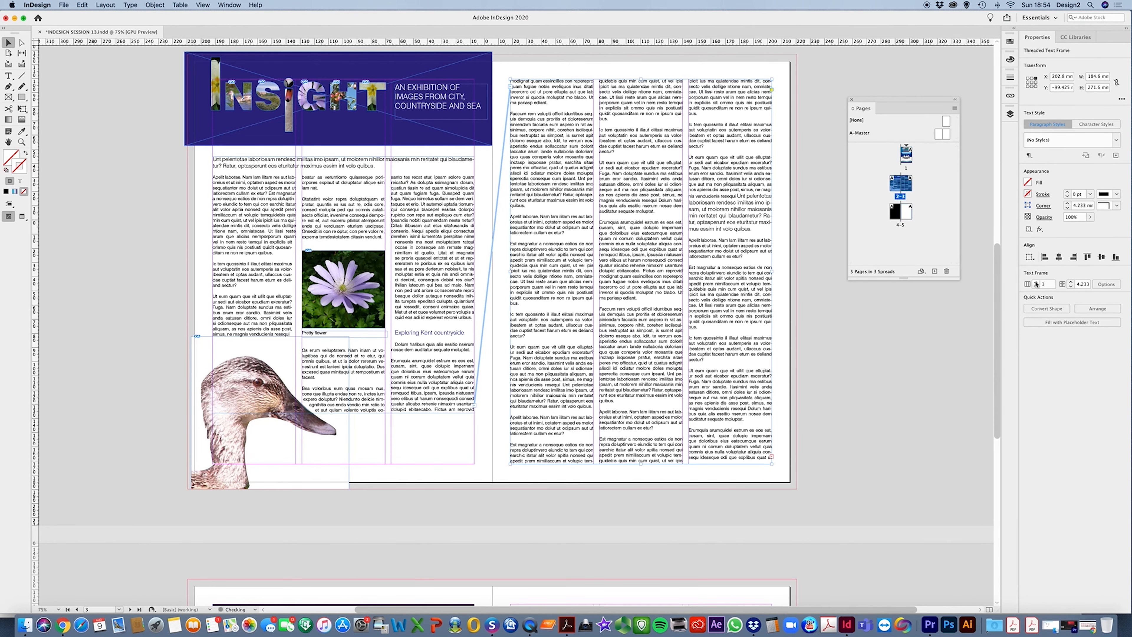
click(839, 380)
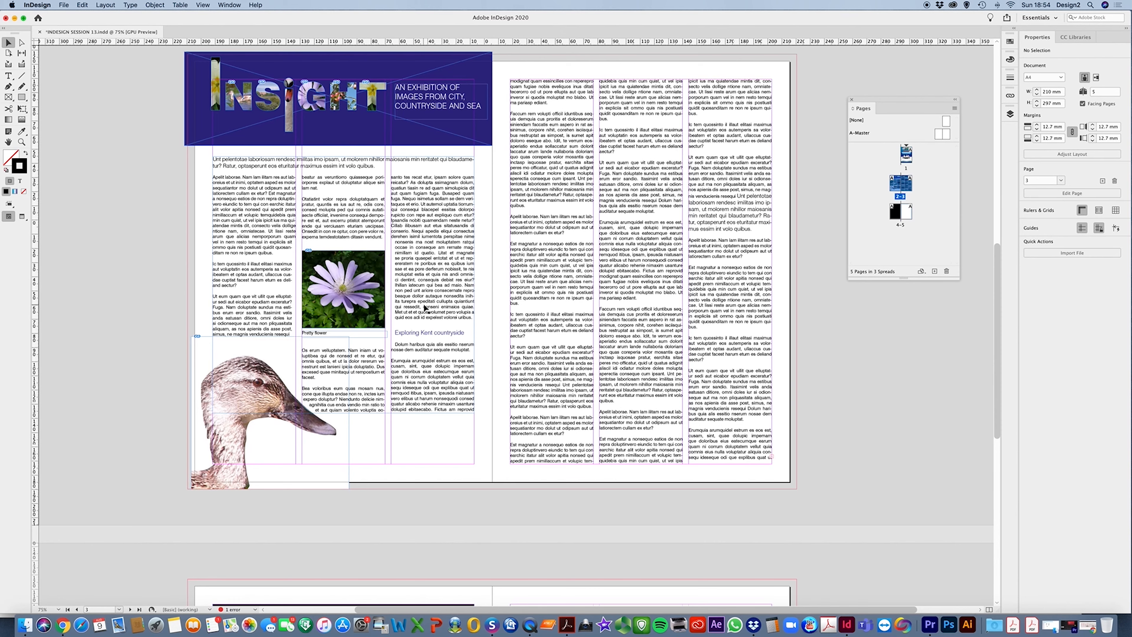
click(444, 254)
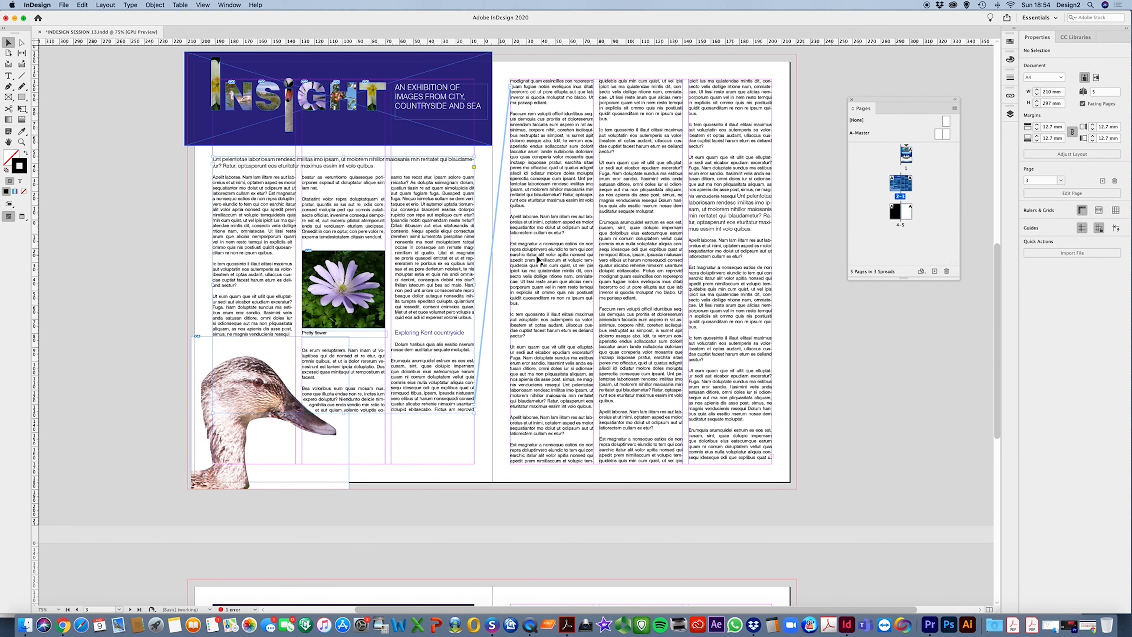
click(856, 358)
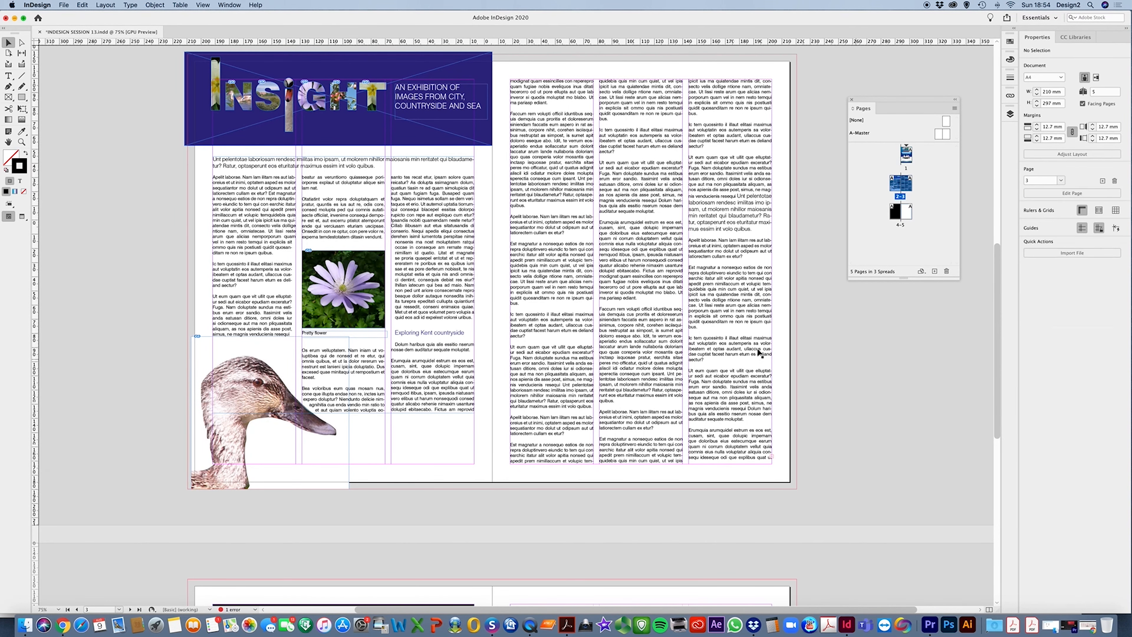
scroll(725, 342, up, 3)
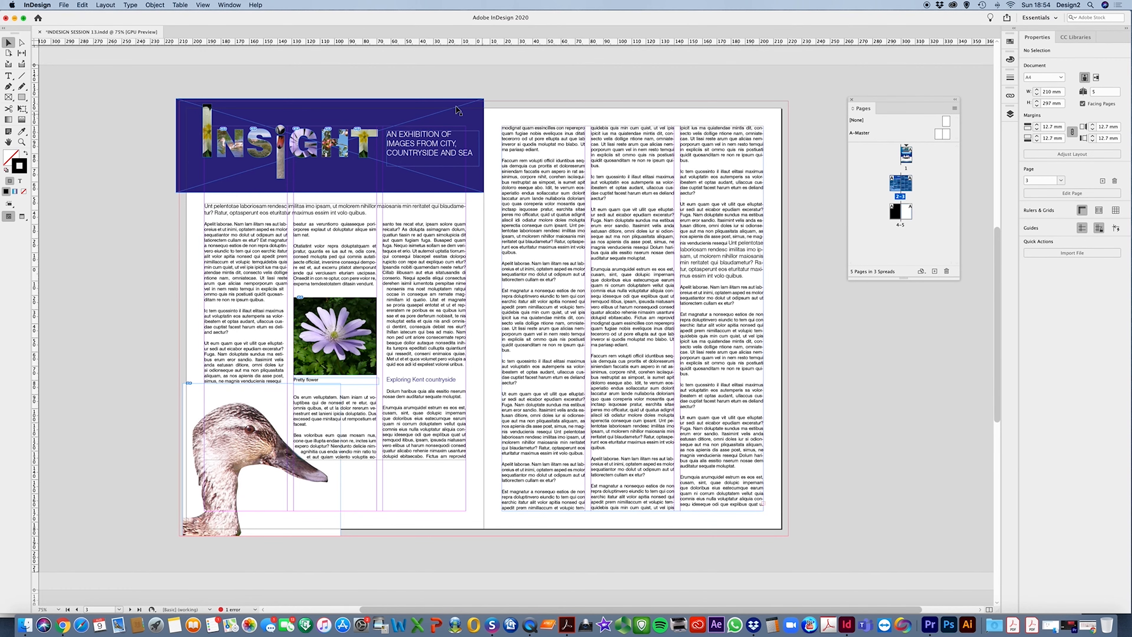
drag(369, 23, 407, 22)
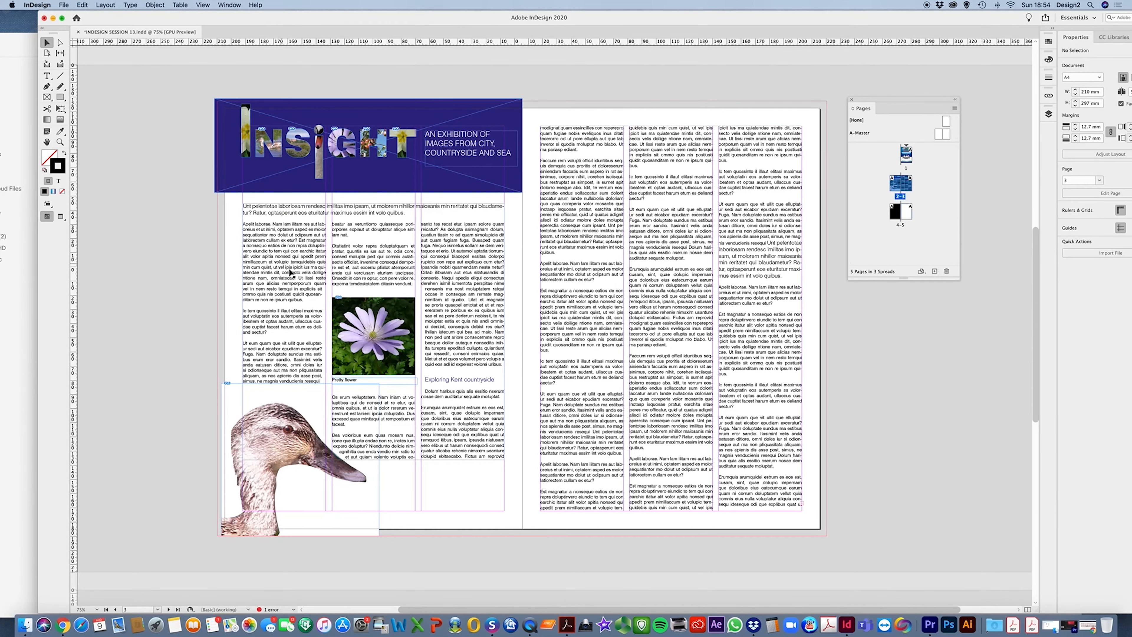
Select the article's opening paragraph and give it a drop cap five lines deep
key(t)
drag(307, 301, 243, 223)
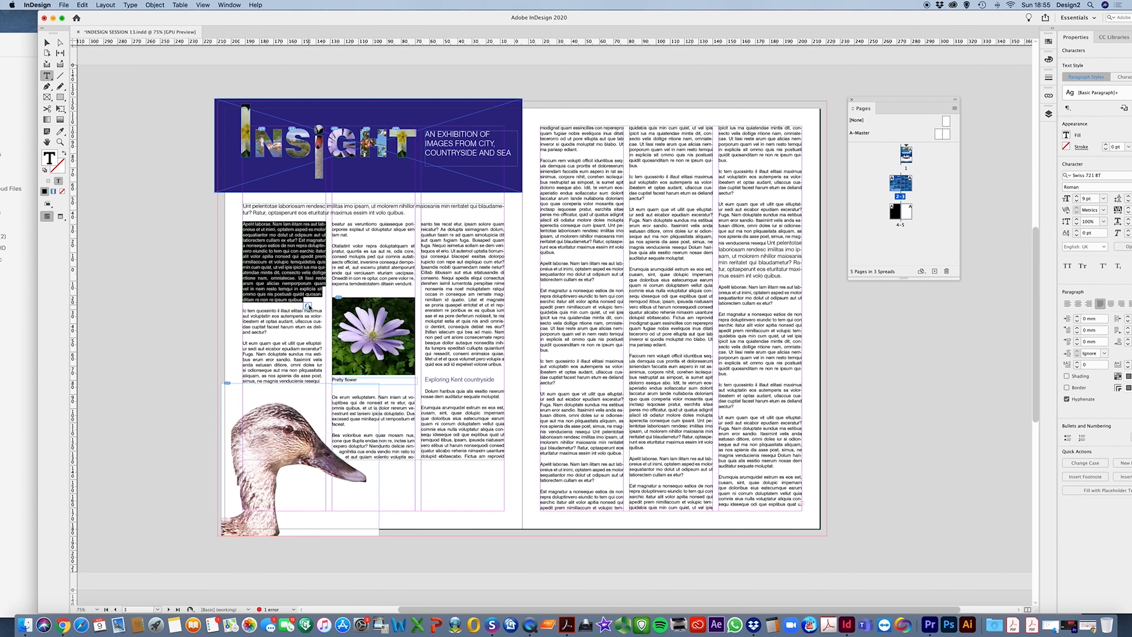
click(1077, 363)
click(1078, 363)
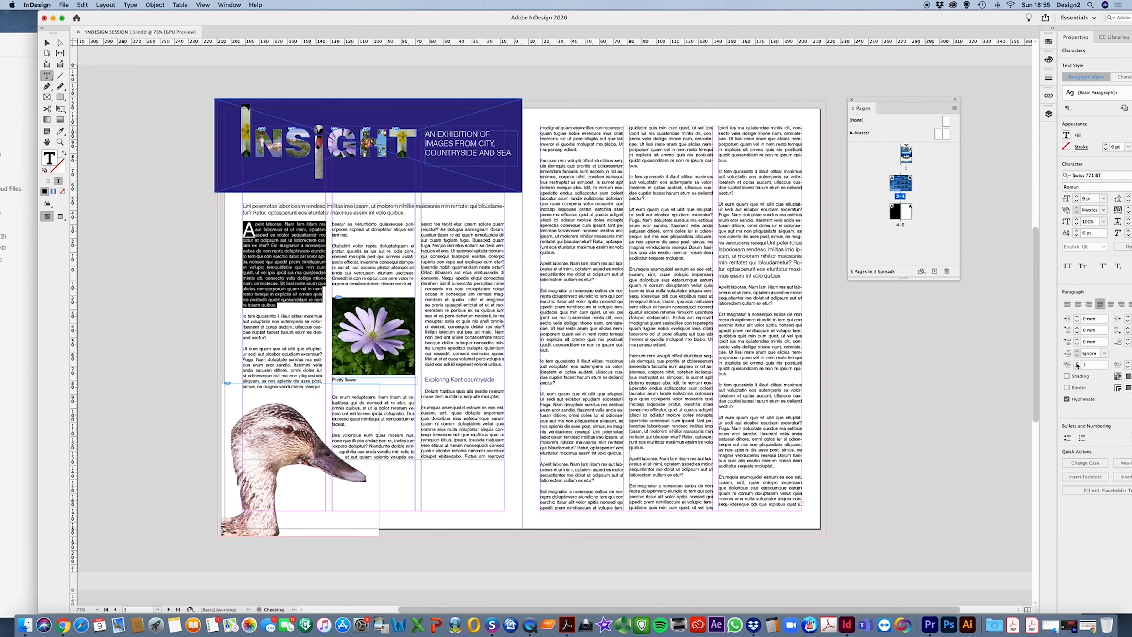
click(1078, 364)
click(1077, 364)
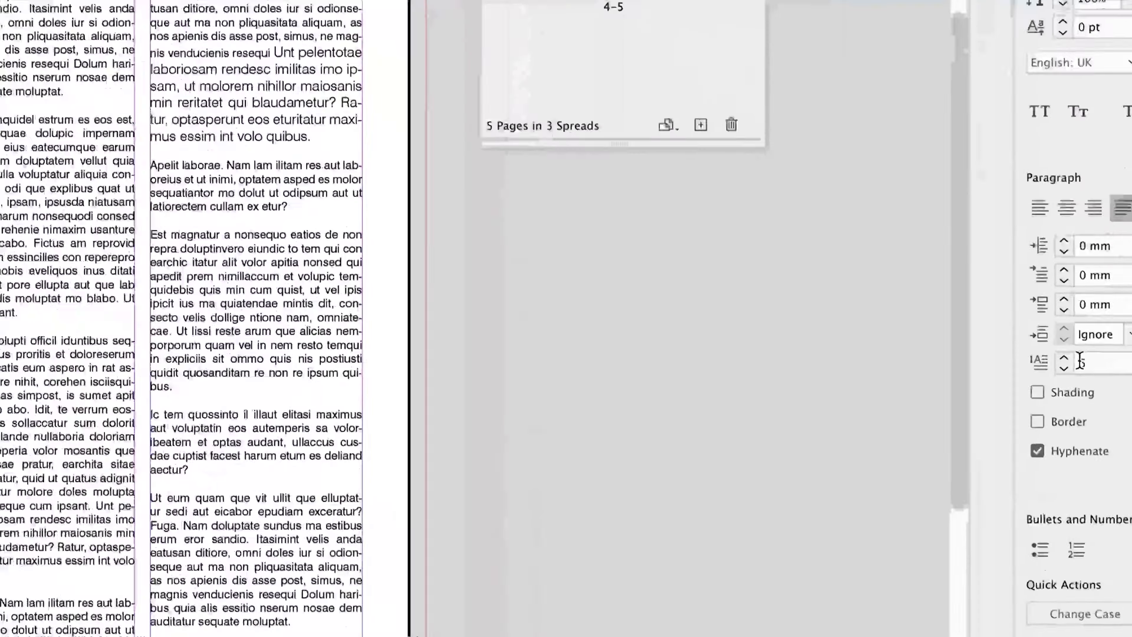
text(5)
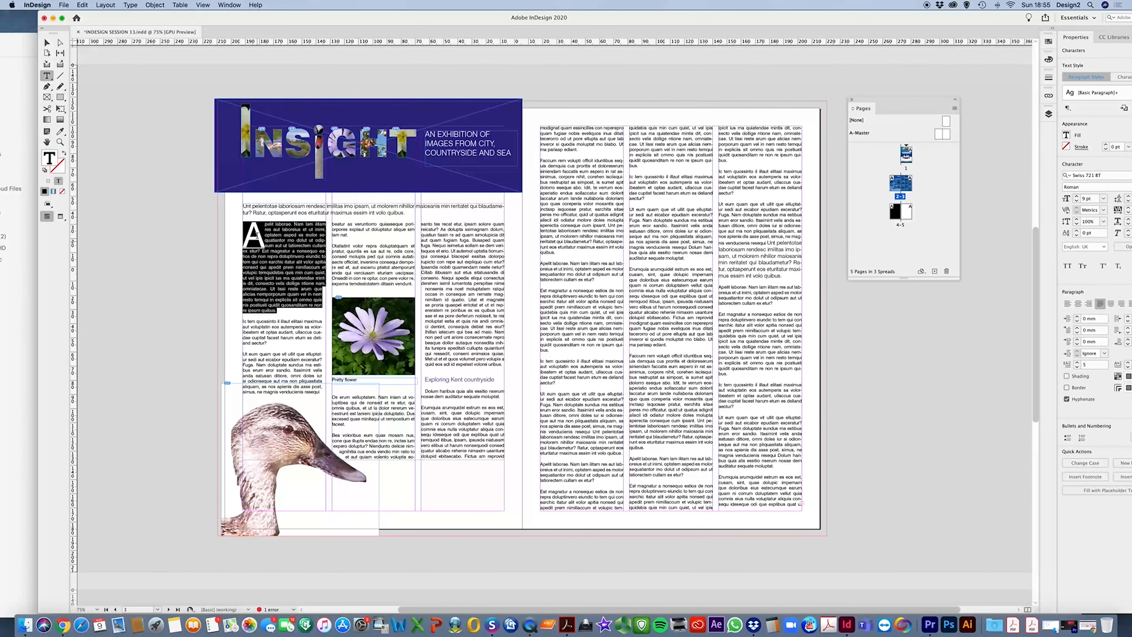
Change the drop cap letter's font to Bell MT
click(253, 236)
drag(260, 236, 245, 237)
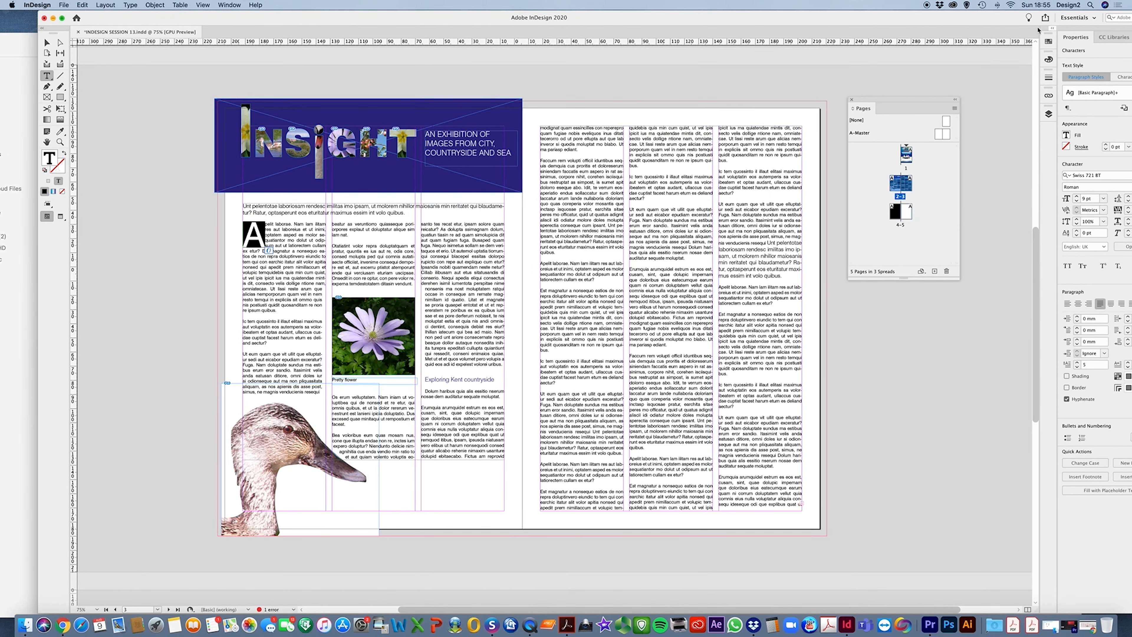
drag(1003, 18, 954, 18)
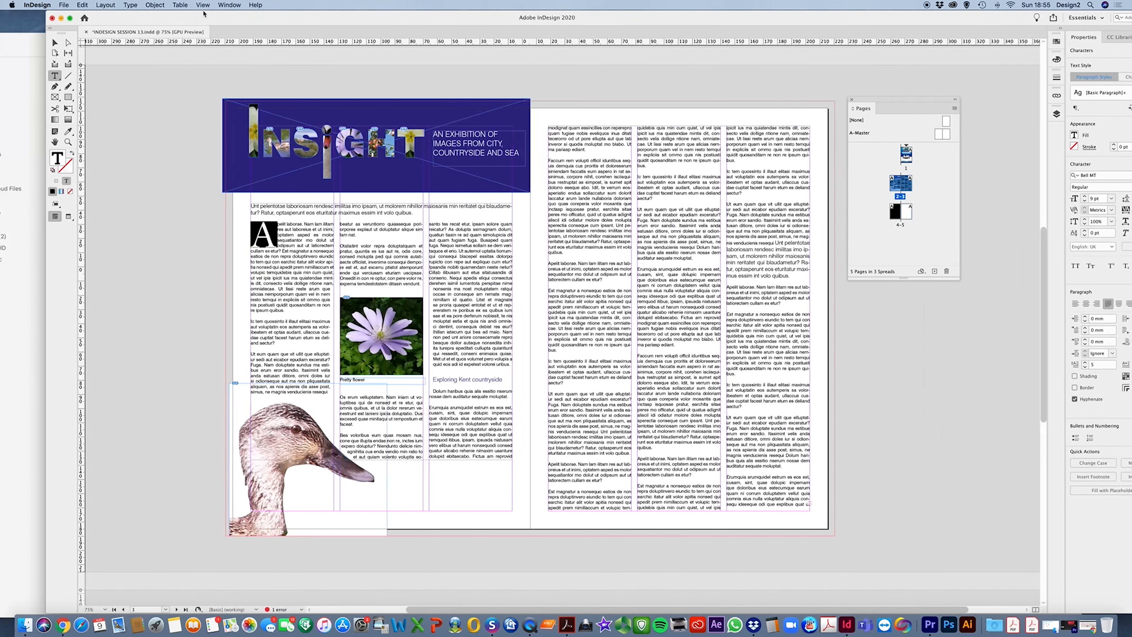
drag(205, 16, 209, 16)
click(57, 43)
click(229, 297)
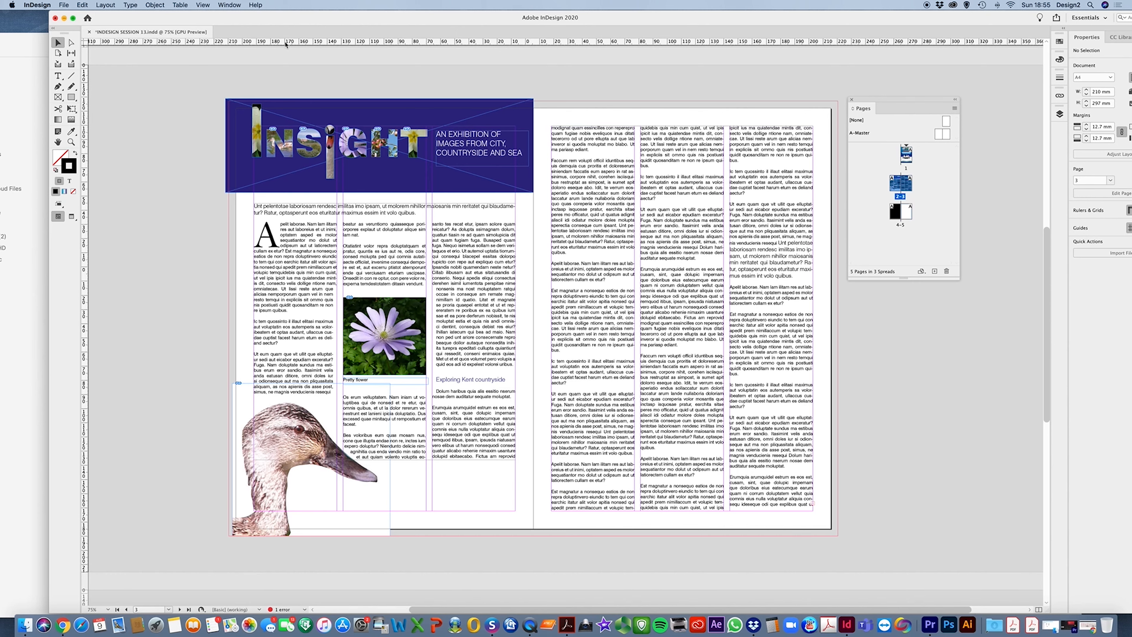
Hide the rulers and show them again
click(205, 5)
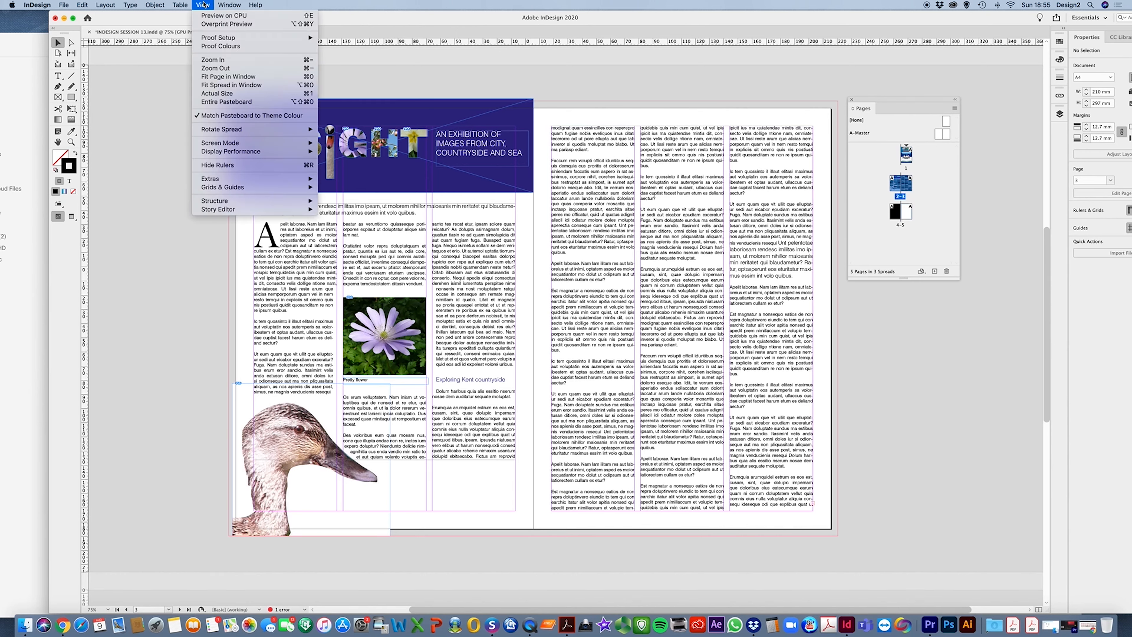
click(218, 165)
click(203, 4)
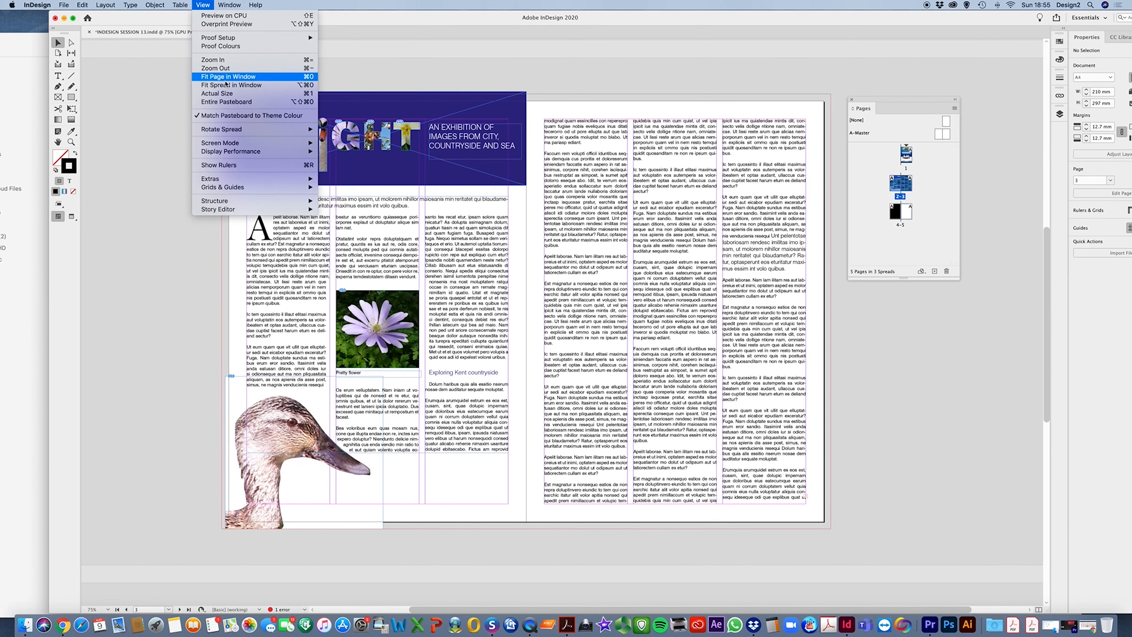
click(220, 165)
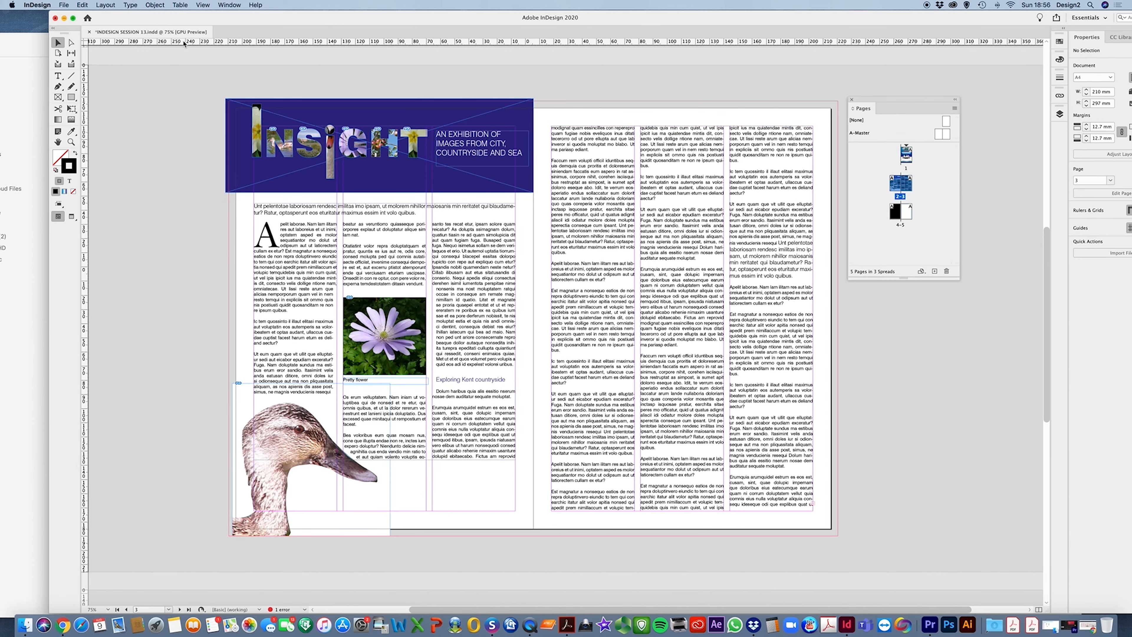
Pull horizontal and vertical ruler guides onto the page 2–3 spread
drag(185, 42, 189, 292)
drag(179, 42, 177, 284)
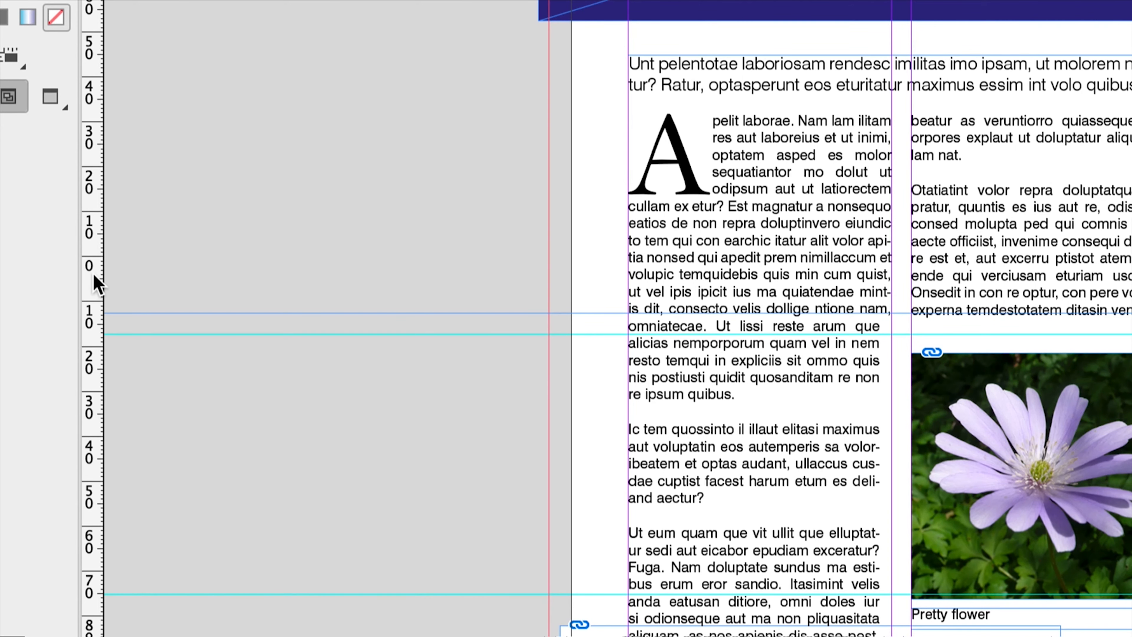
drag(96, 286, 615, 314)
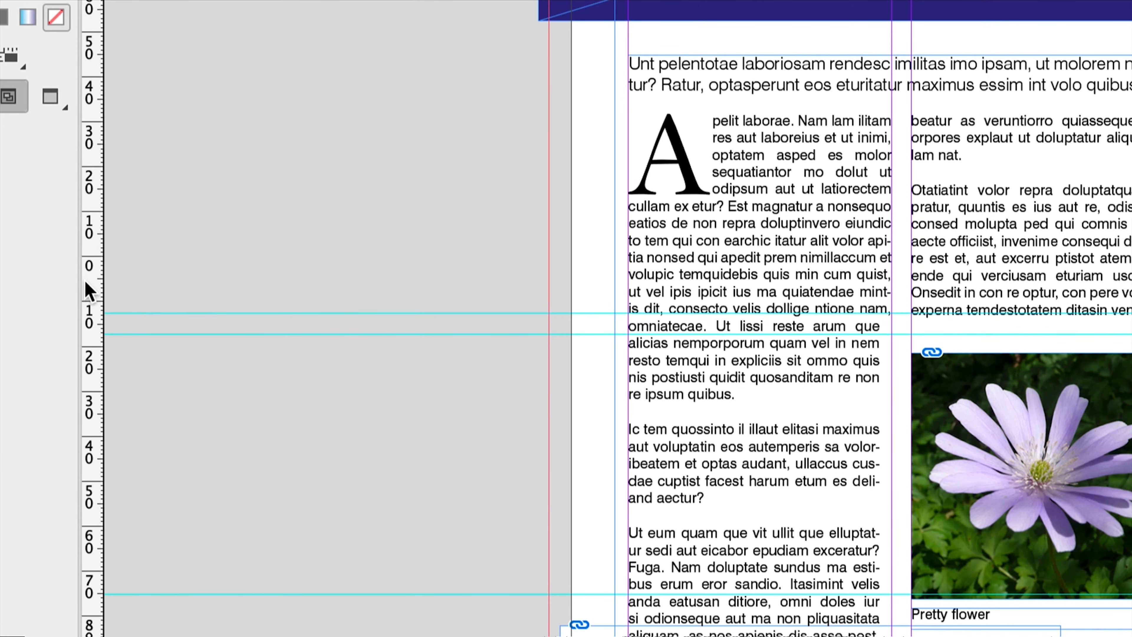
drag(88, 291, 713, 355)
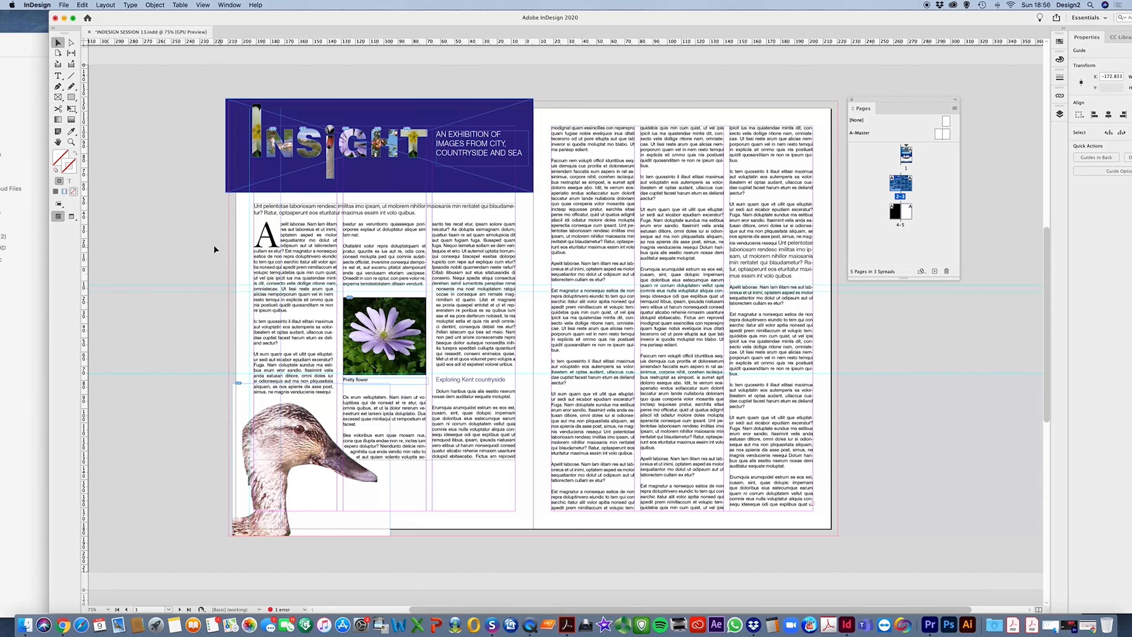
click(195, 114)
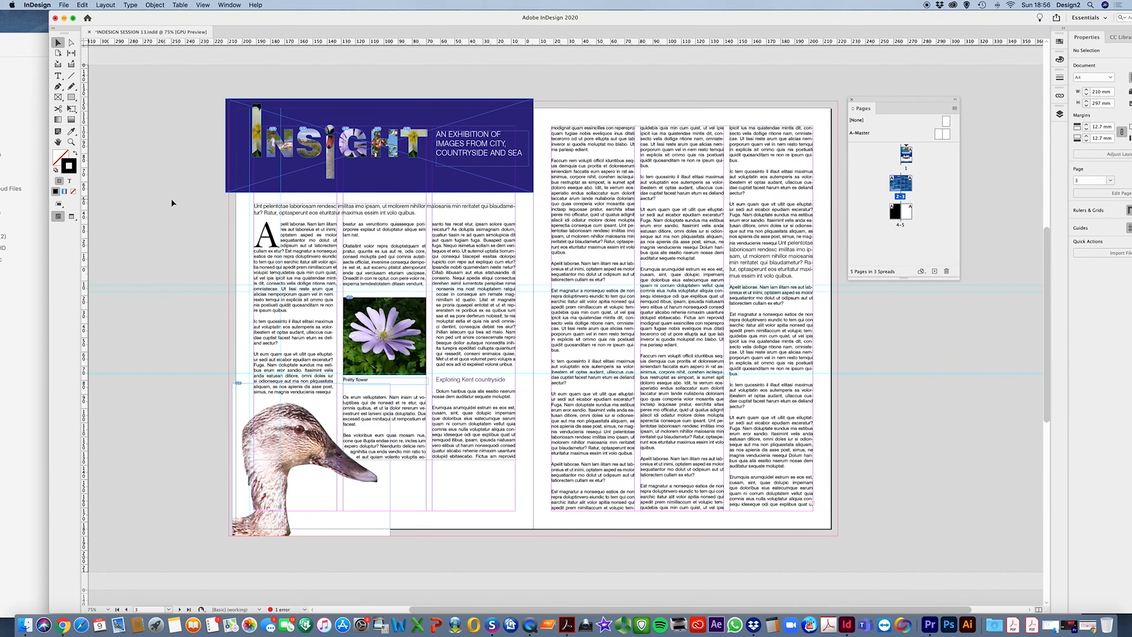
Preview the spread without guides and frame edges, then return to the normal view
key(w)
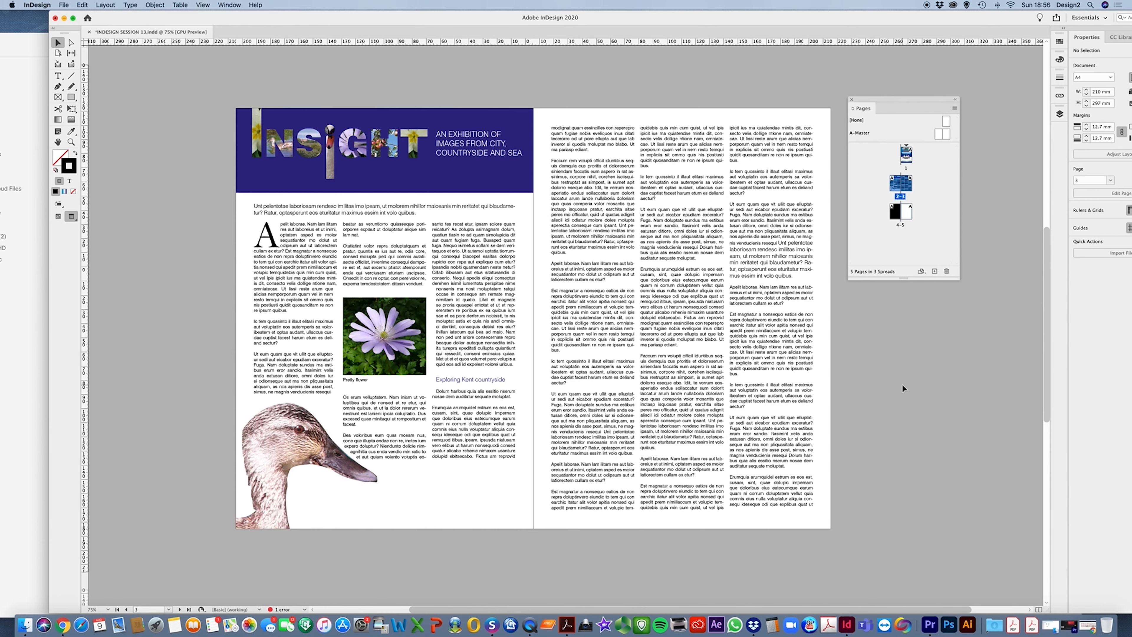
key(w)
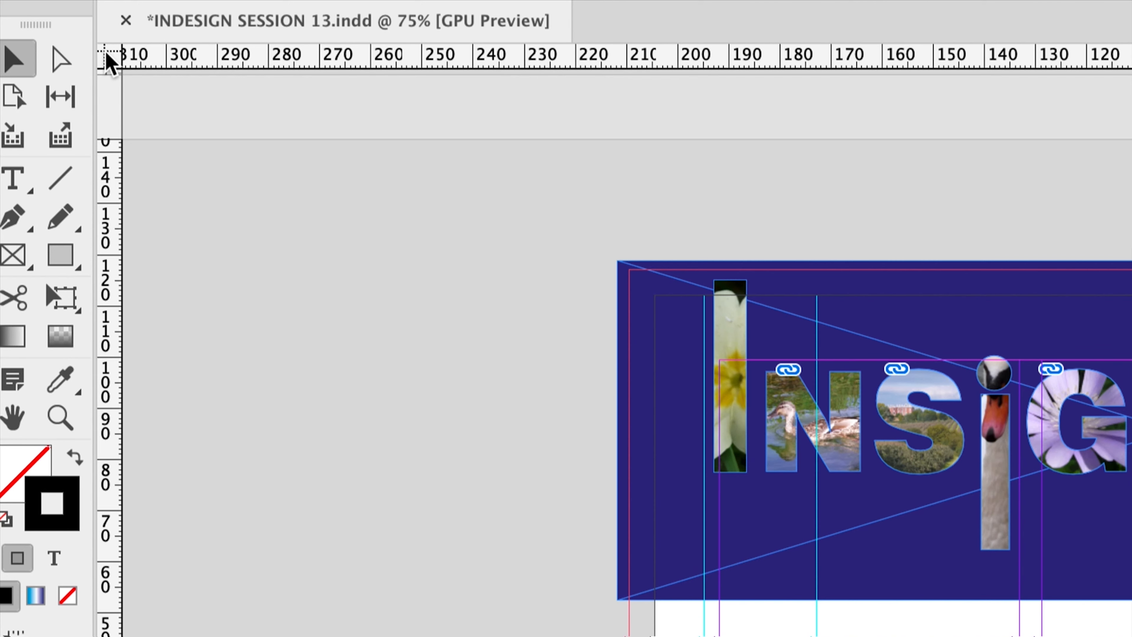
Move the ruler zero point to the top-left corner of the article's first text column on page 2
drag(111, 62, 491, 284)
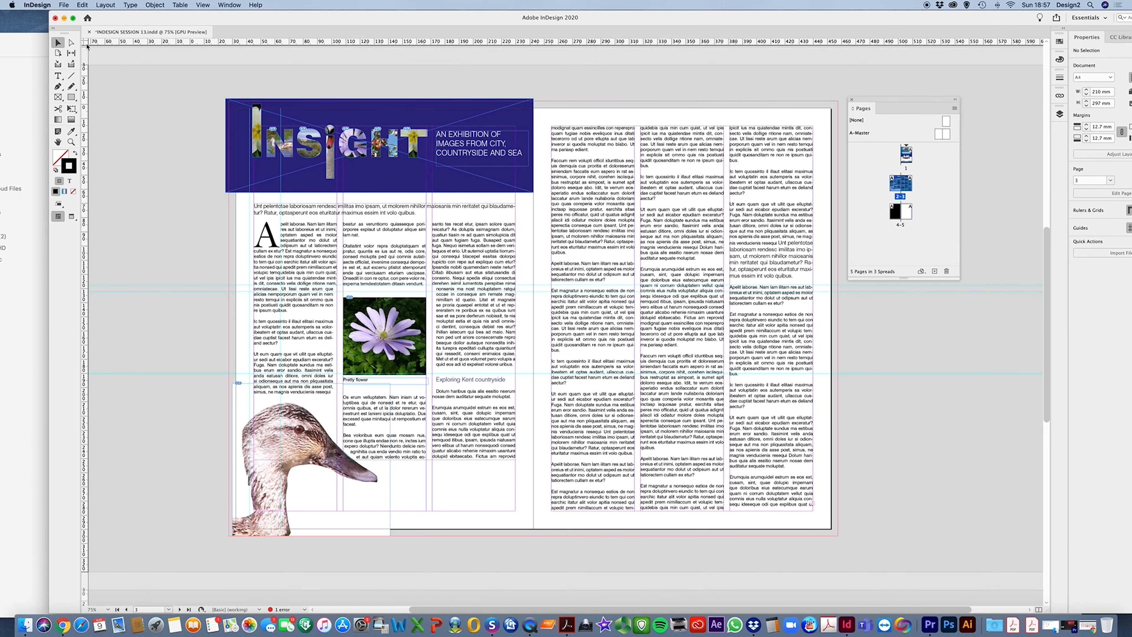
drag(85, 43, 521, 257)
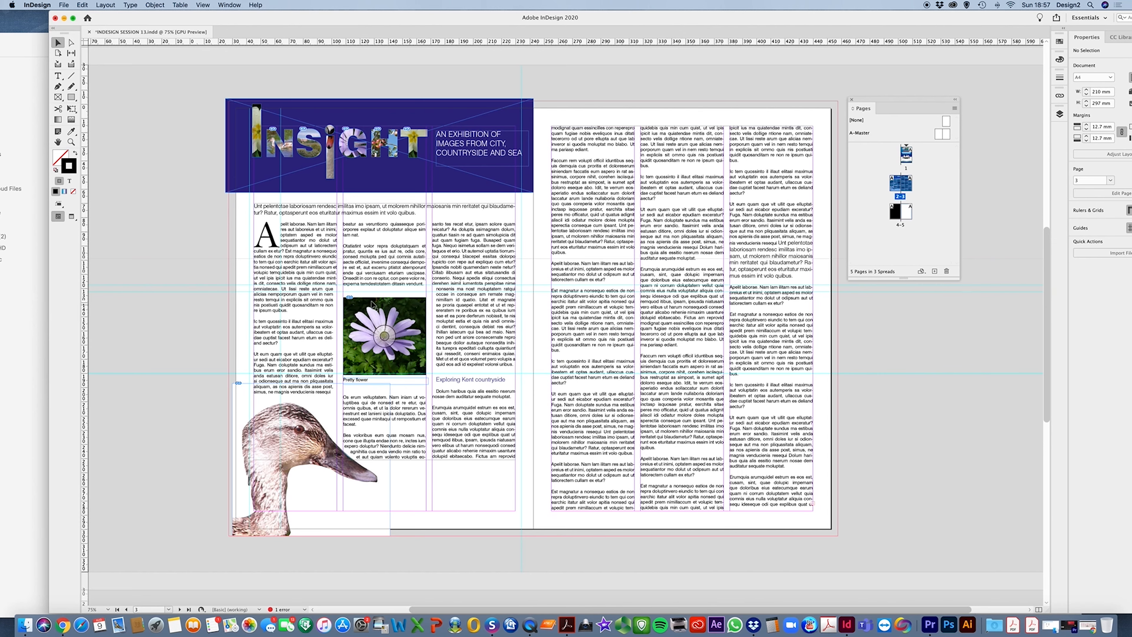
click(386, 331)
super+click(552, 327)
super+click(551, 327)
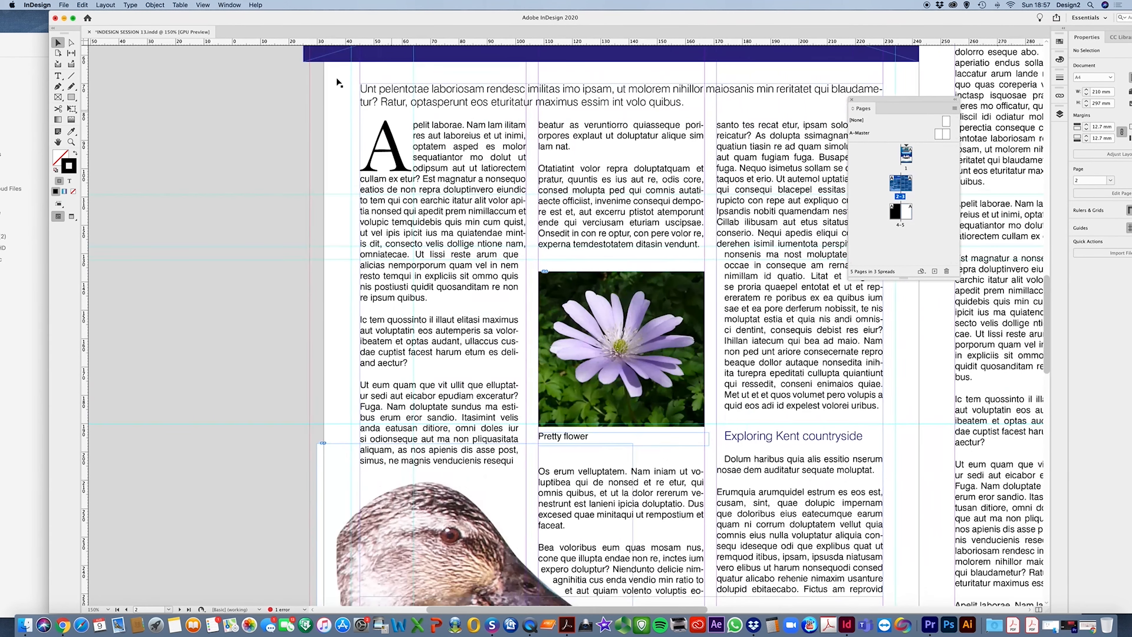
drag(85, 44, 540, 272)
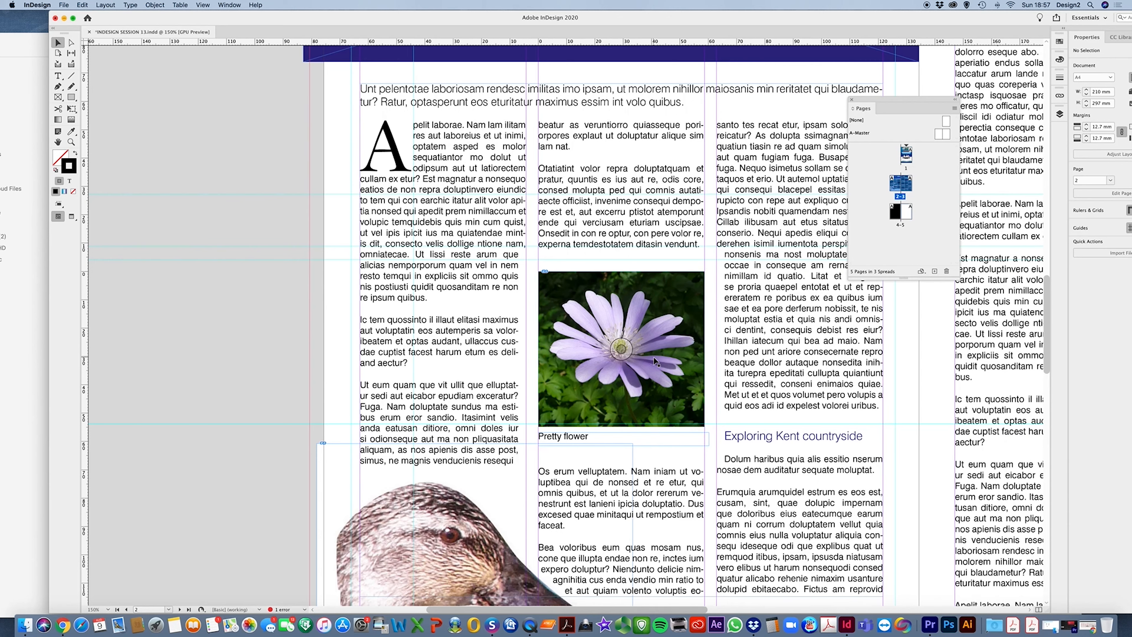
scroll(655, 361, right, 4)
scroll(655, 361, right, 2)
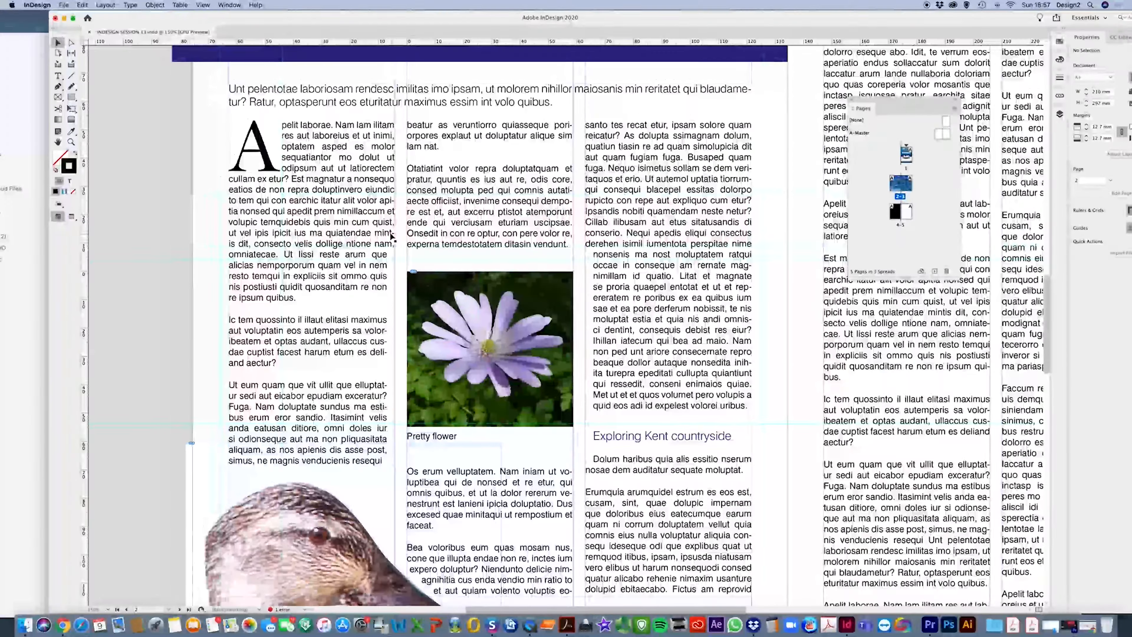
Select the opening paragraph of page 2's first column and turn off its hyphenation
click(58, 76)
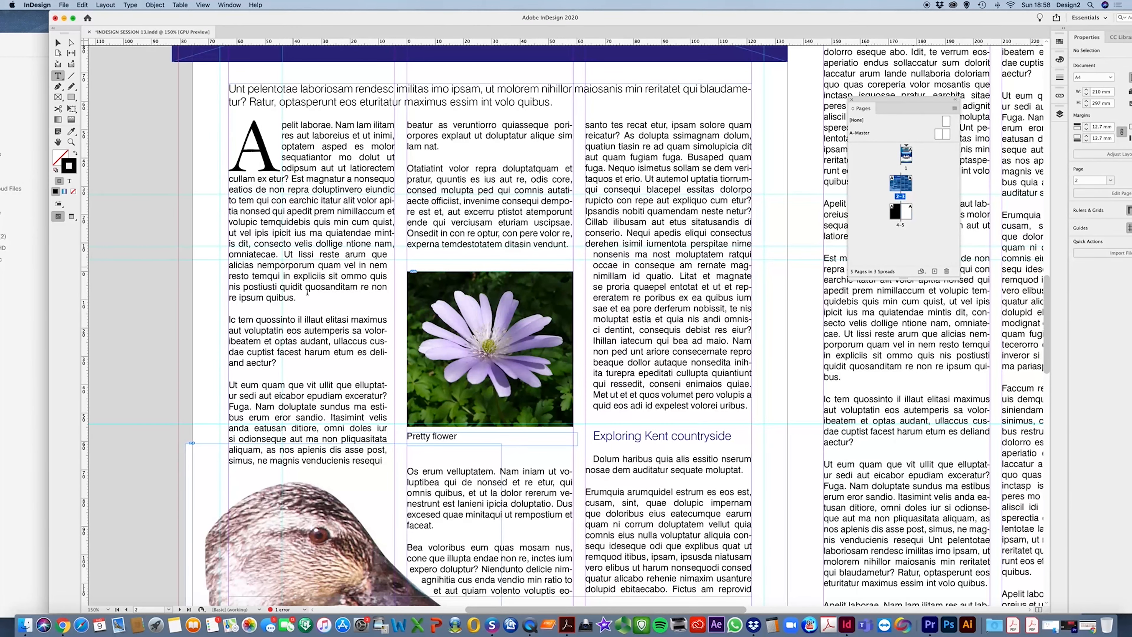
drag(327, 300, 282, 125)
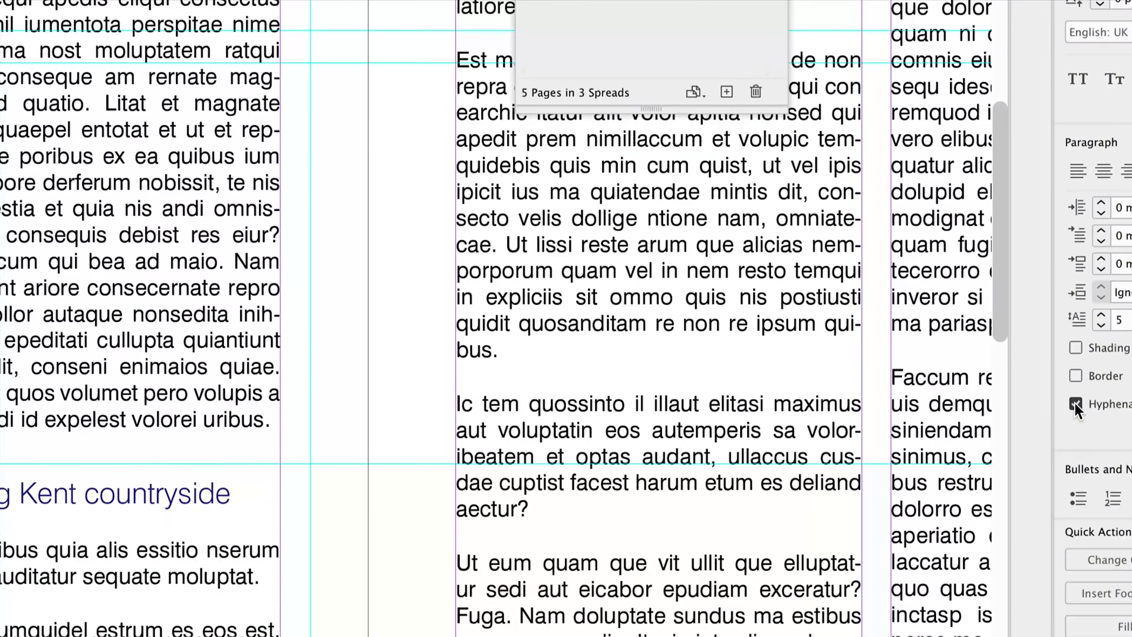
click(1075, 402)
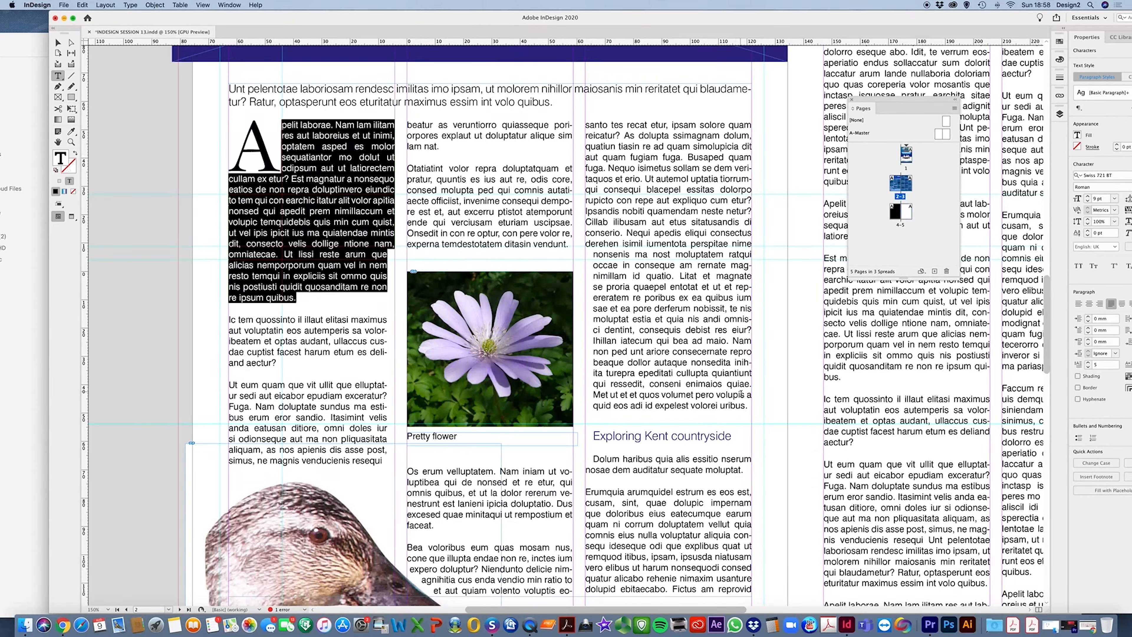
Select the text in page 2's third column, turn off its hyphenation, and deselect everything
drag(748, 405, 577, 126)
drag(614, 16, 560, 15)
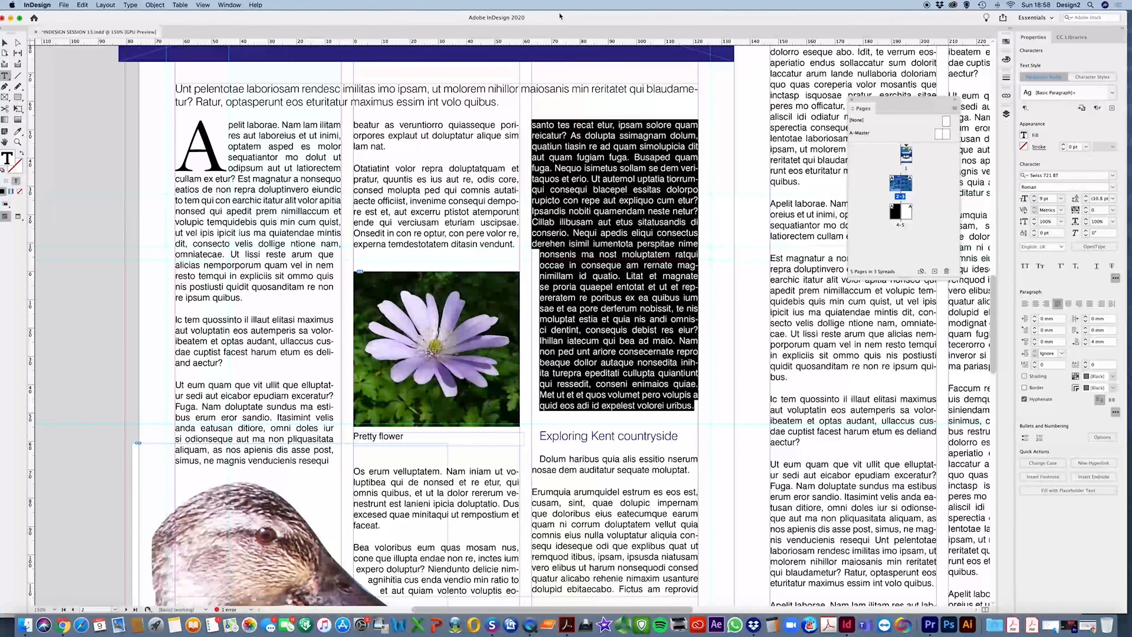
click(1035, 401)
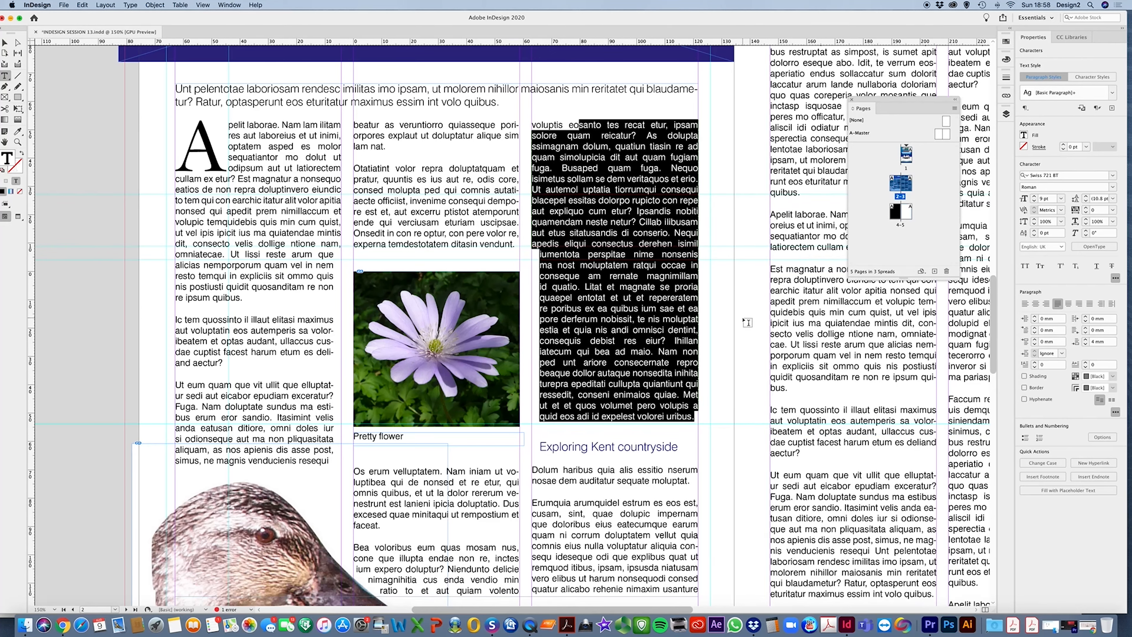
click(5, 42)
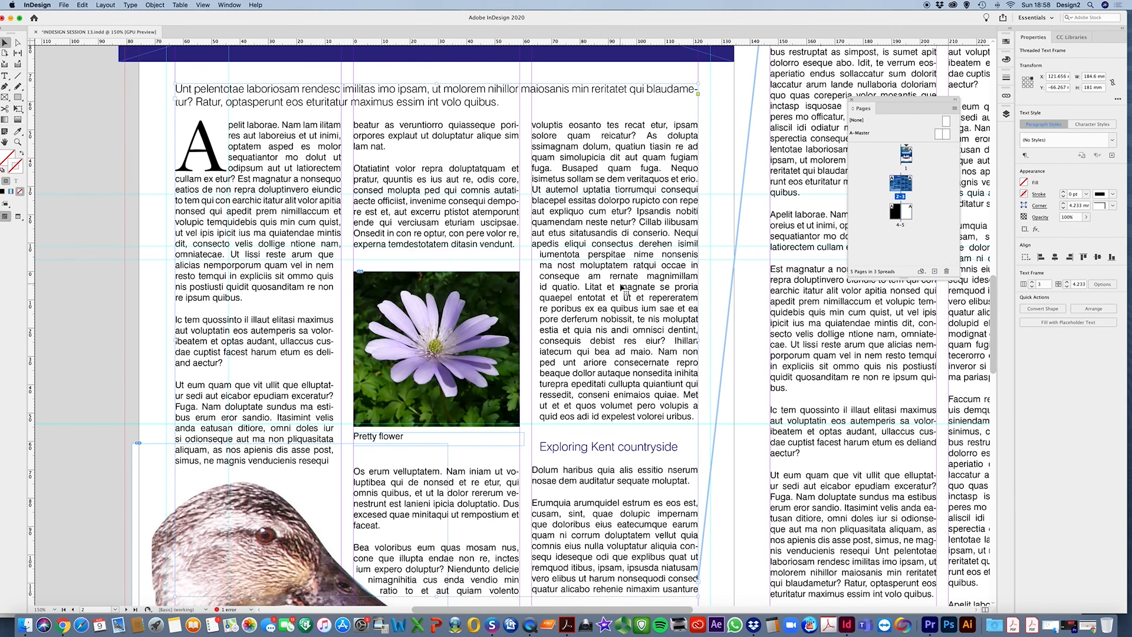
click(714, 297)
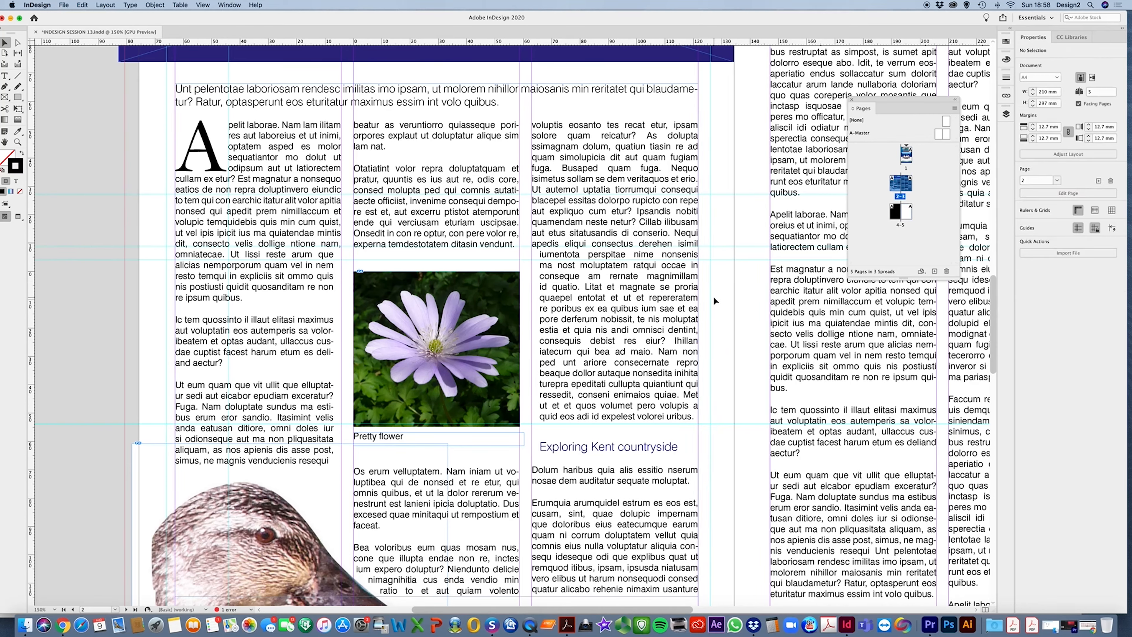